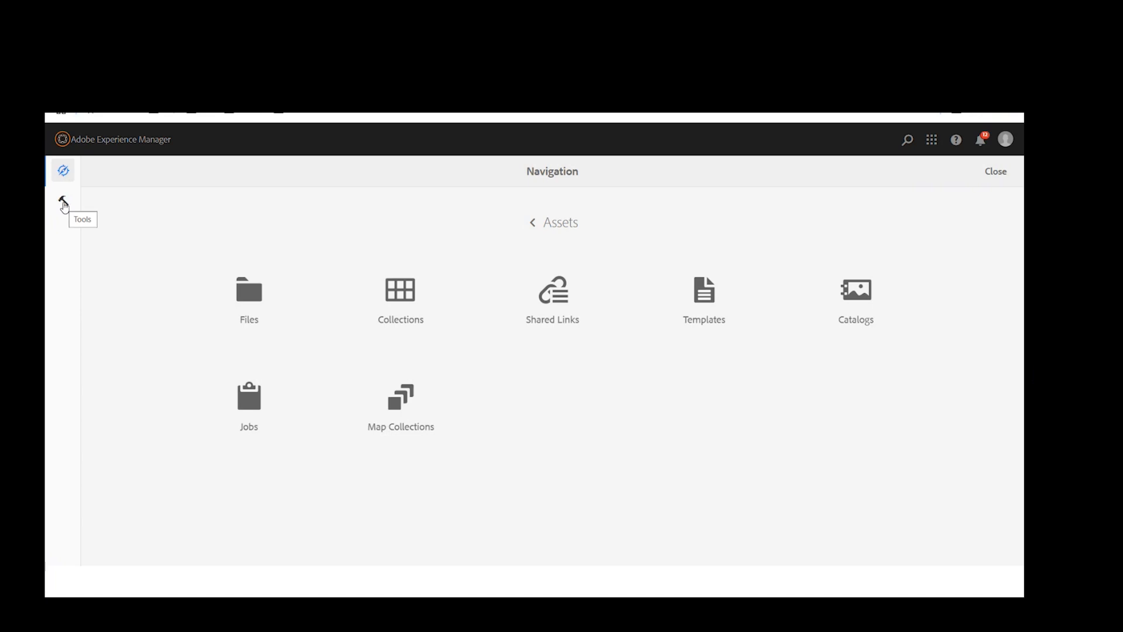
# Open the Demo CF folder of content fragment models from the Assets tools
pyautogui.click(64, 203)
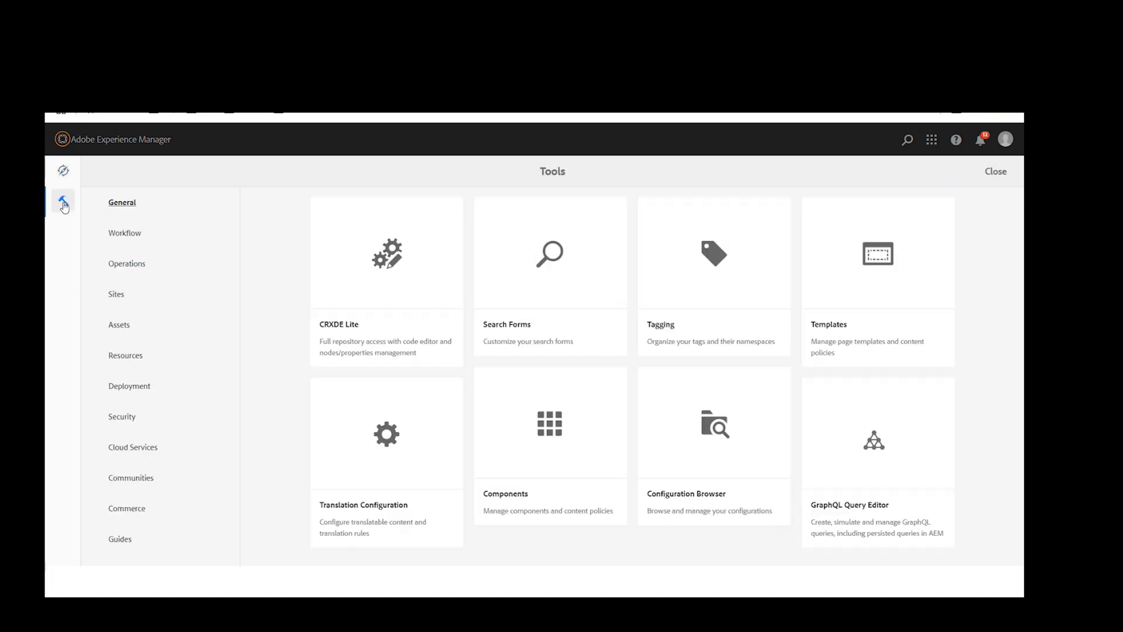
pyautogui.click(140, 329)
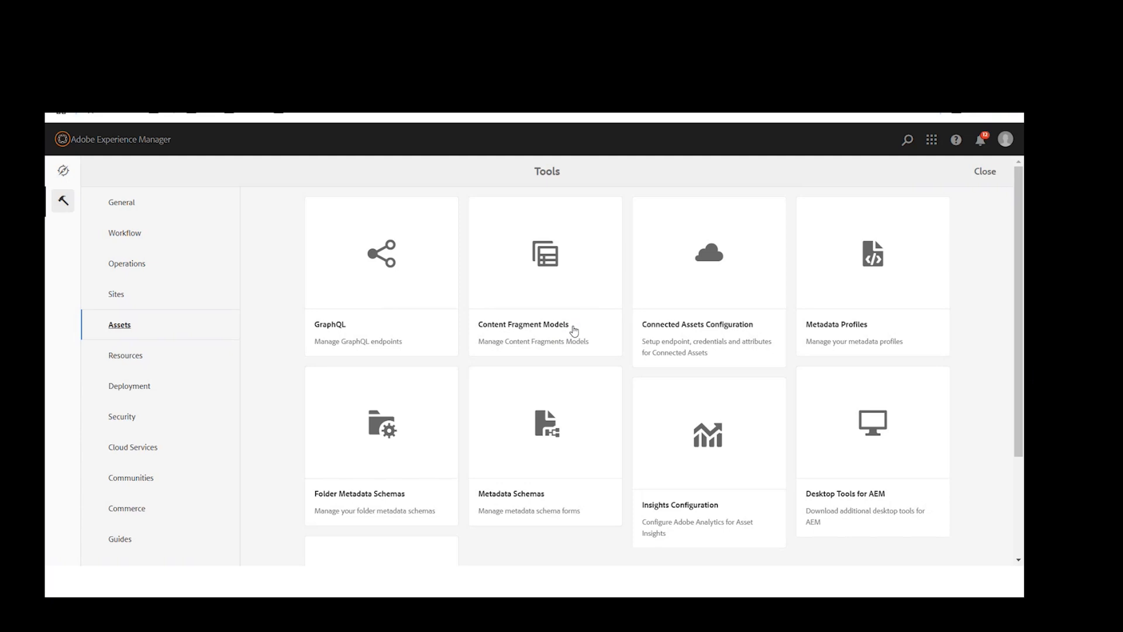
pyautogui.click(552, 285)
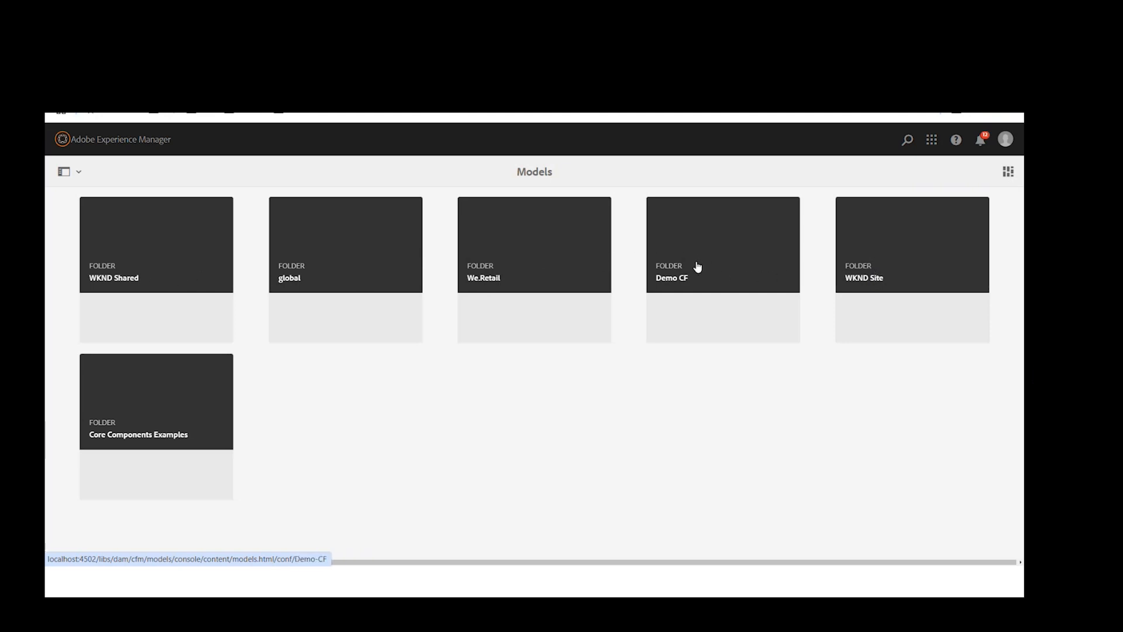
pyautogui.click(734, 275)
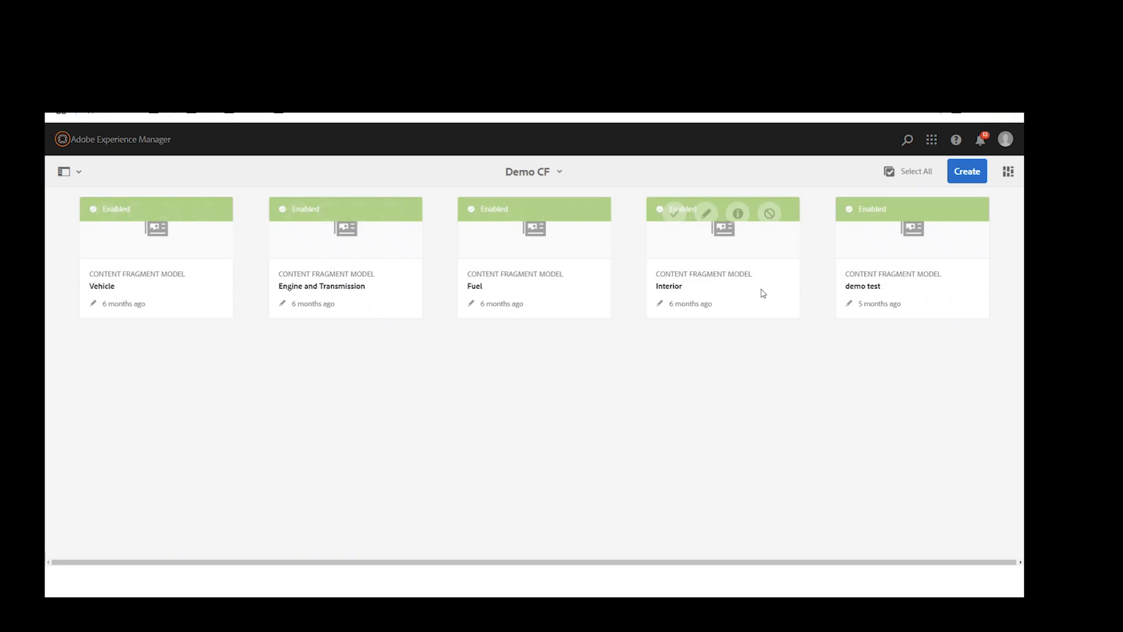
pyautogui.click(974, 177)
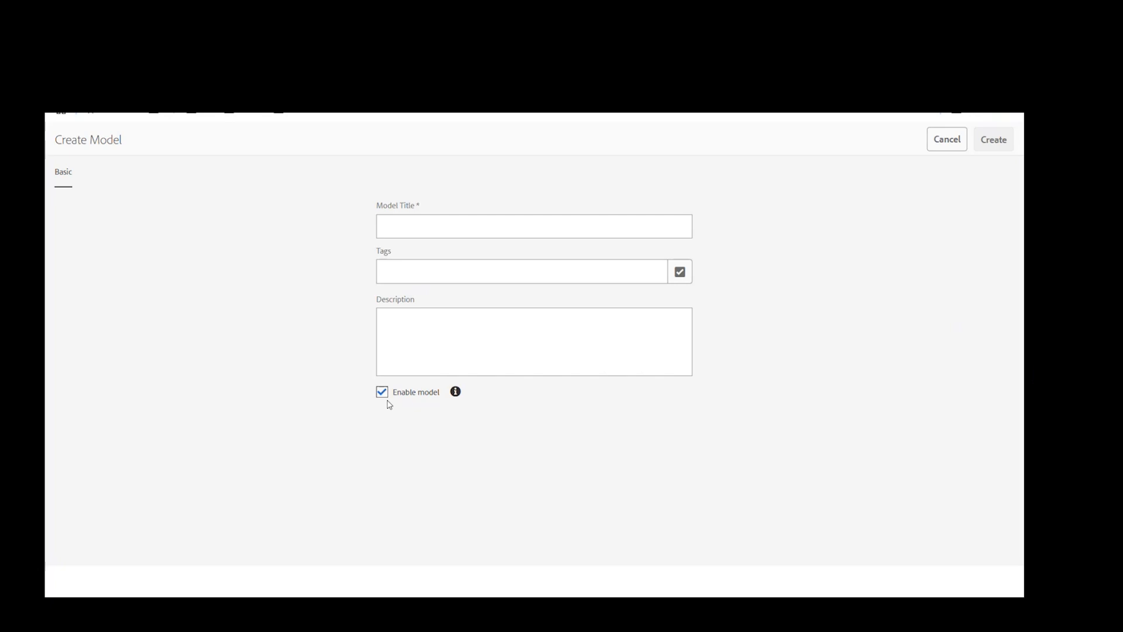
pyautogui.click(424, 223)
pyautogui.click(412, 266)
pyautogui.click(408, 333)
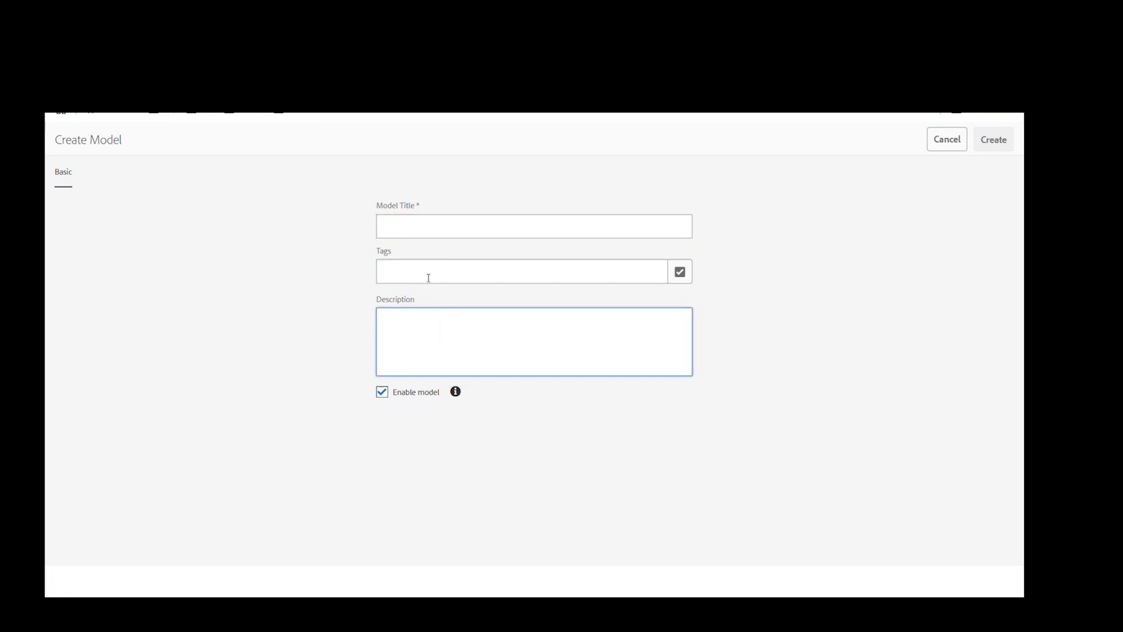
pyautogui.click(460, 217)
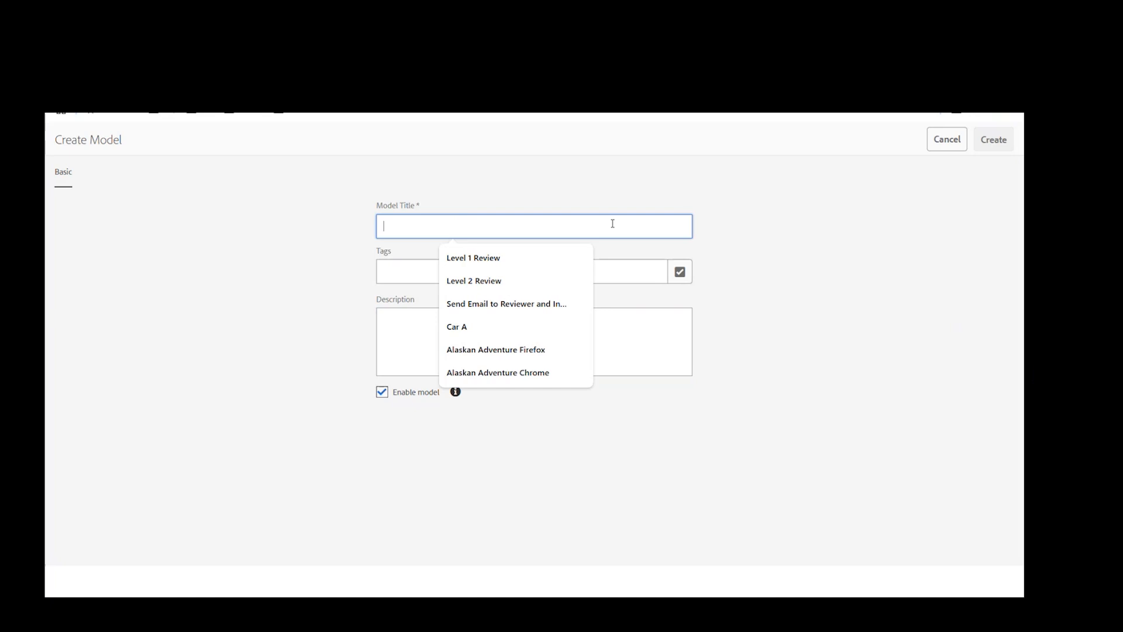
pyautogui.click(773, 226)
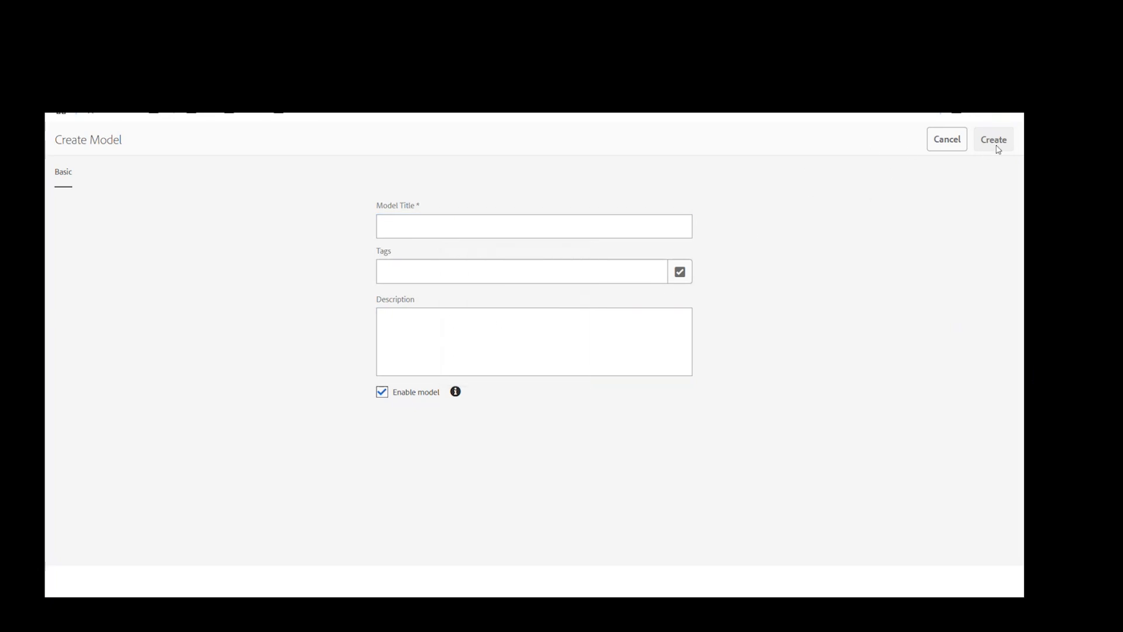
pyautogui.click(945, 145)
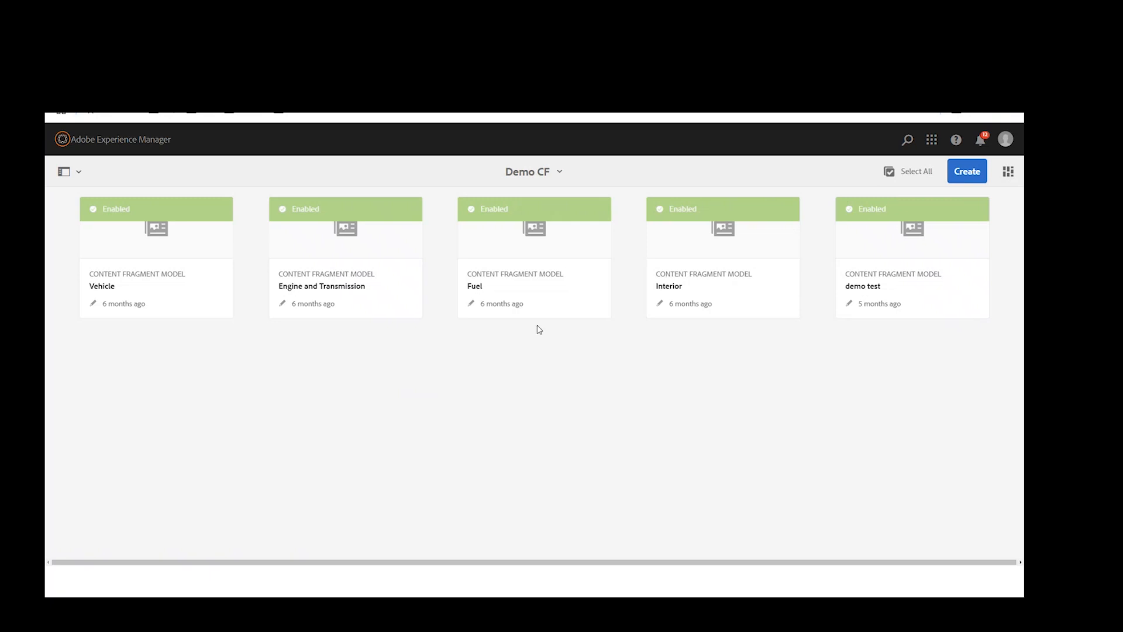
# Create an enabled content fragment model titled "test CF Model" in the Demo CF folder and return to the model list
pyautogui.click(968, 173)
pyautogui.click(572, 226)
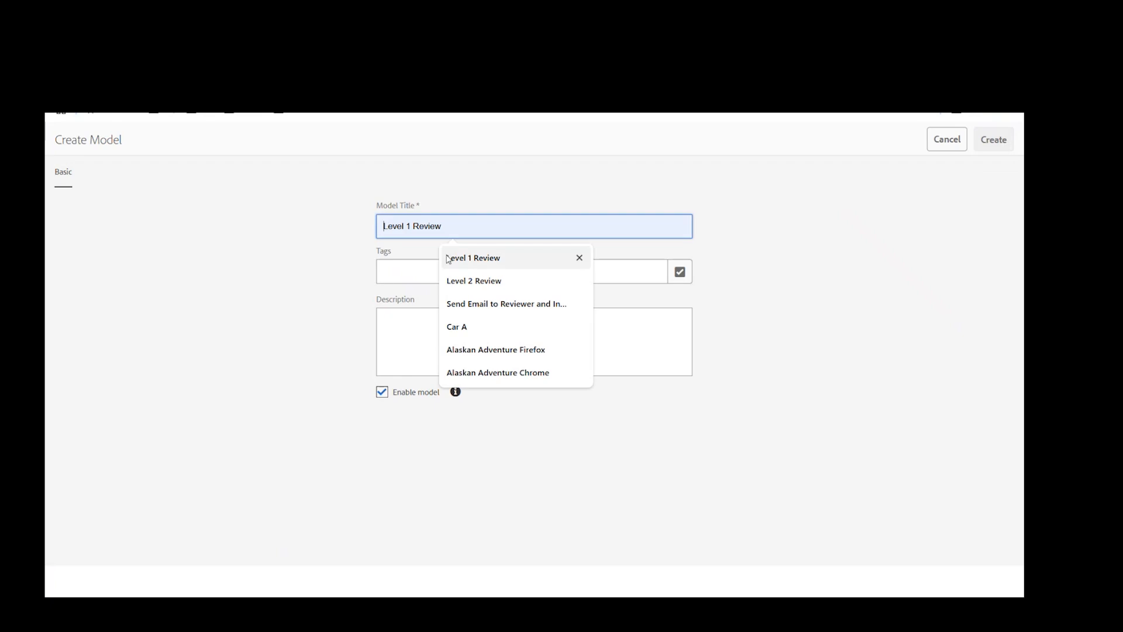
pyautogui.click(485, 257)
pyautogui.moveTo(447, 226); pyautogui.dragTo(354, 231)
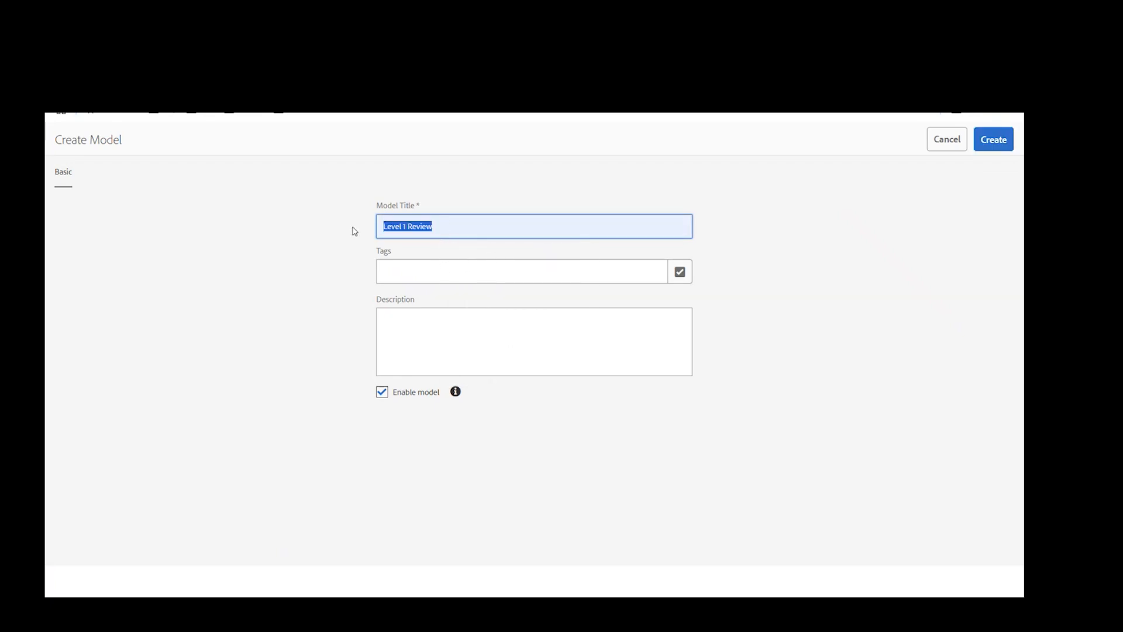
pyautogui.write('test CF Model')
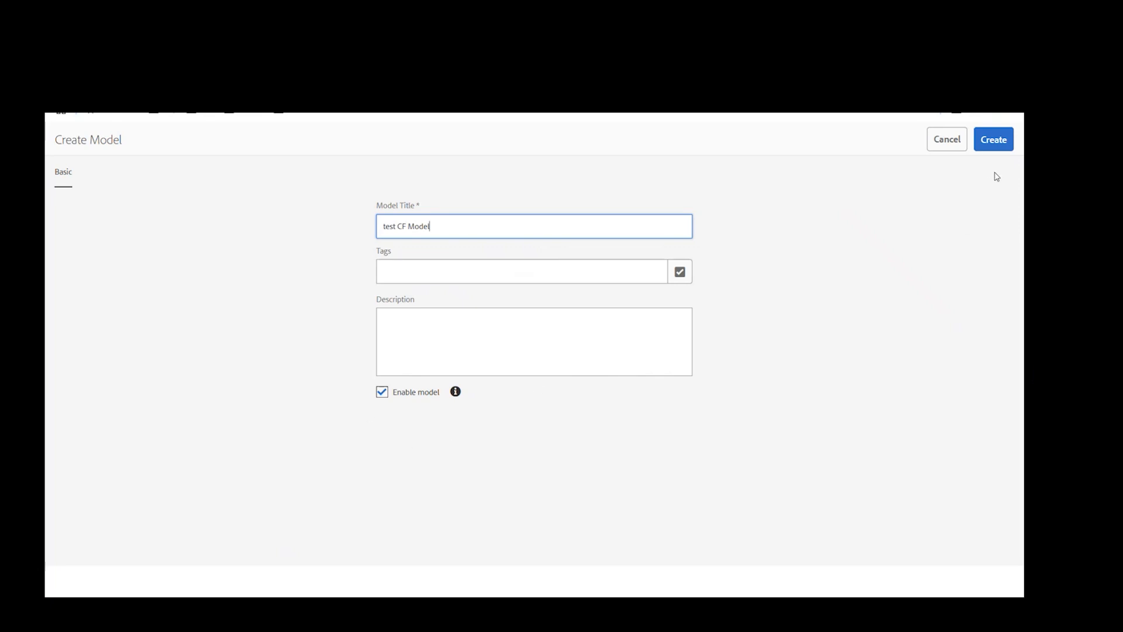
pyautogui.click(994, 139)
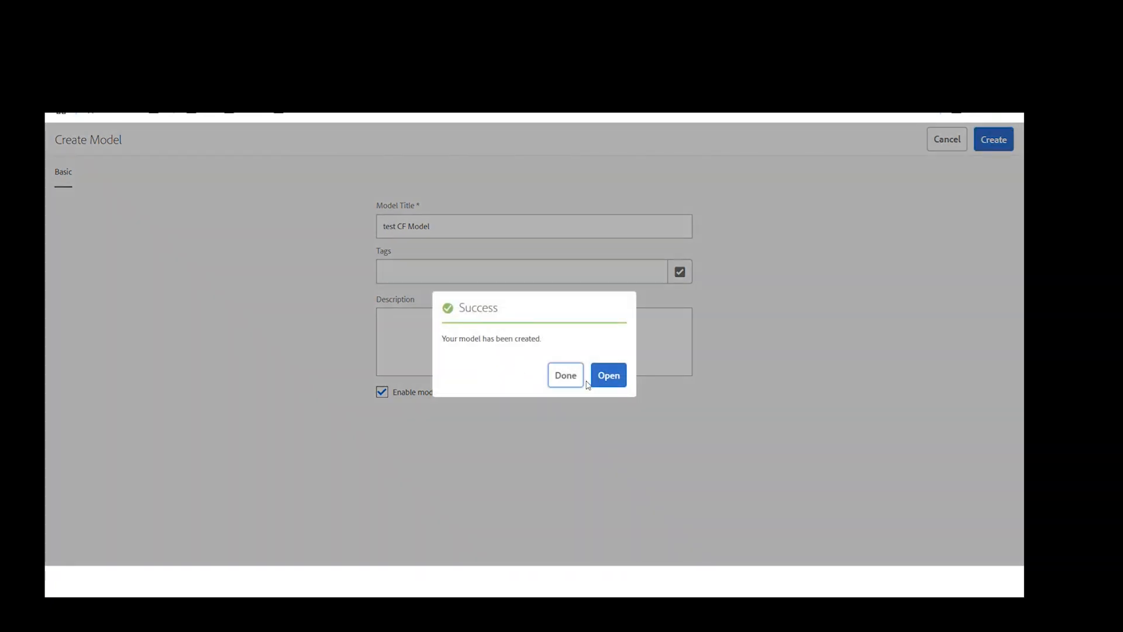
pyautogui.click(557, 379)
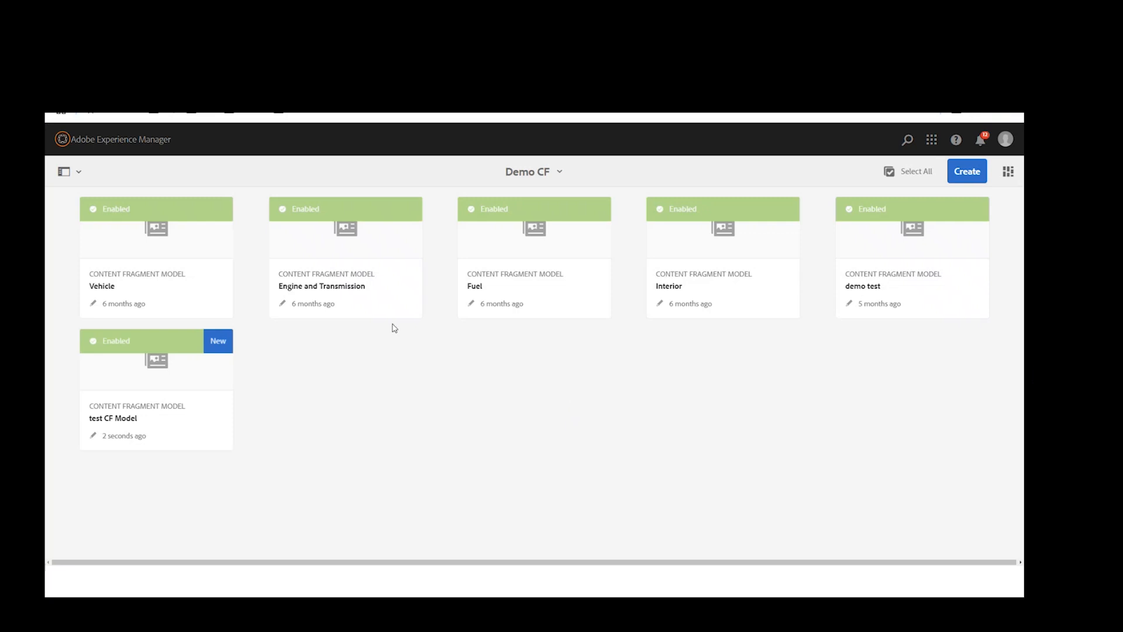
# Open test CF Model for editing and add a Single line text field to its empty form
pyautogui.moveTo(156, 421)
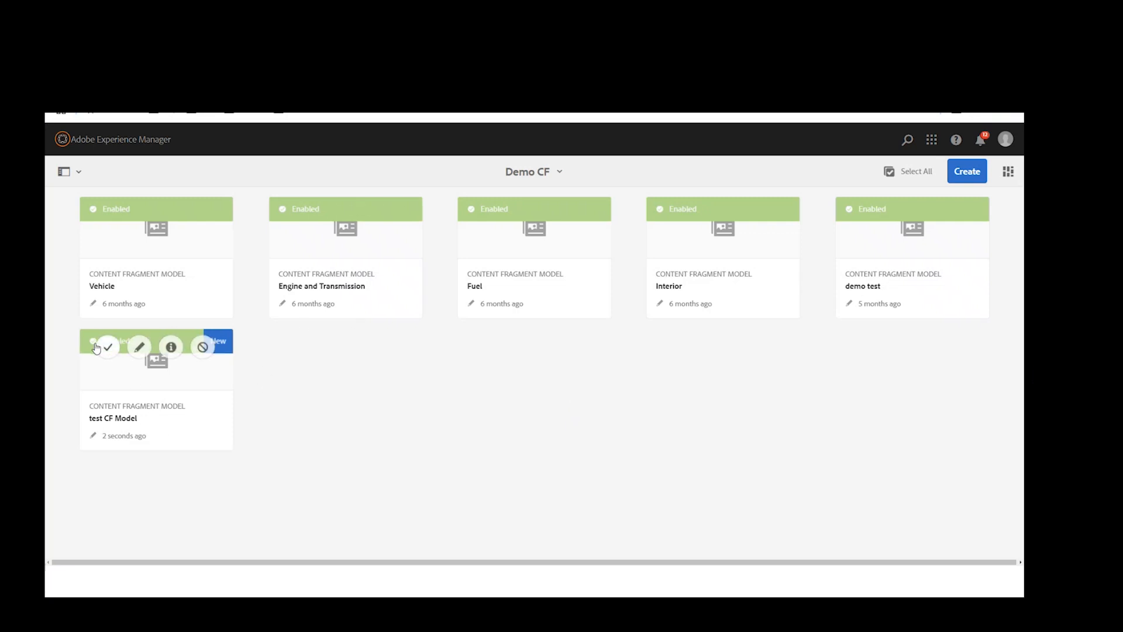
pyautogui.click(139, 347)
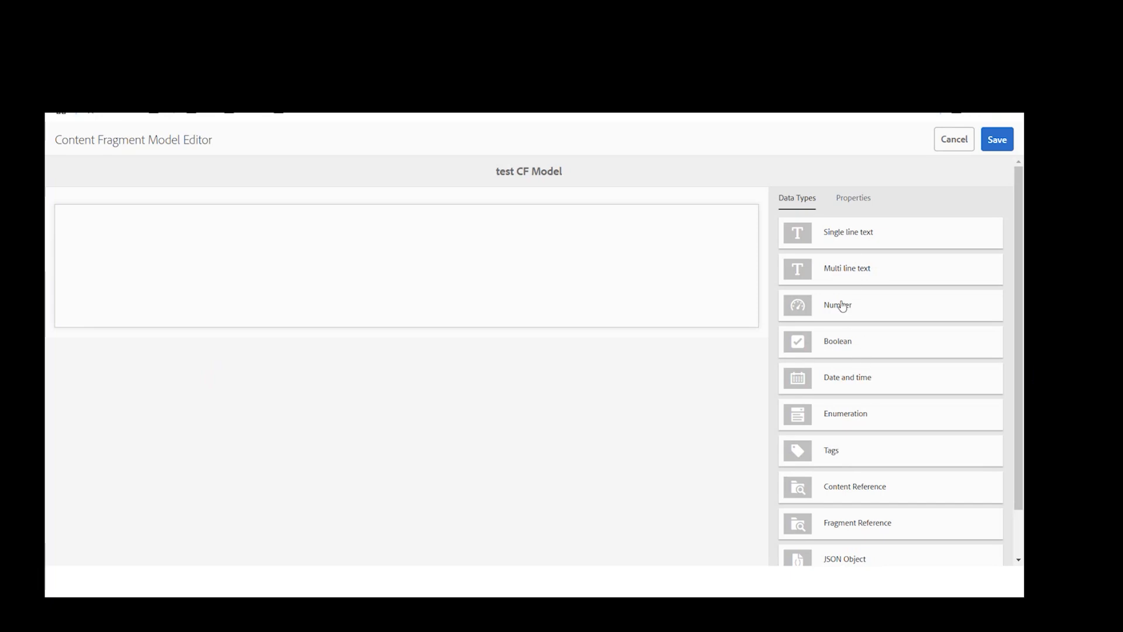
pyautogui.scroll(-1, 842, 310)
pyautogui.scroll(1, 870, 405)
pyautogui.scroll(-1, 865, 319)
pyautogui.scroll(1, 867, 321)
pyautogui.moveTo(850, 236); pyautogui.dragTo(253, 252)
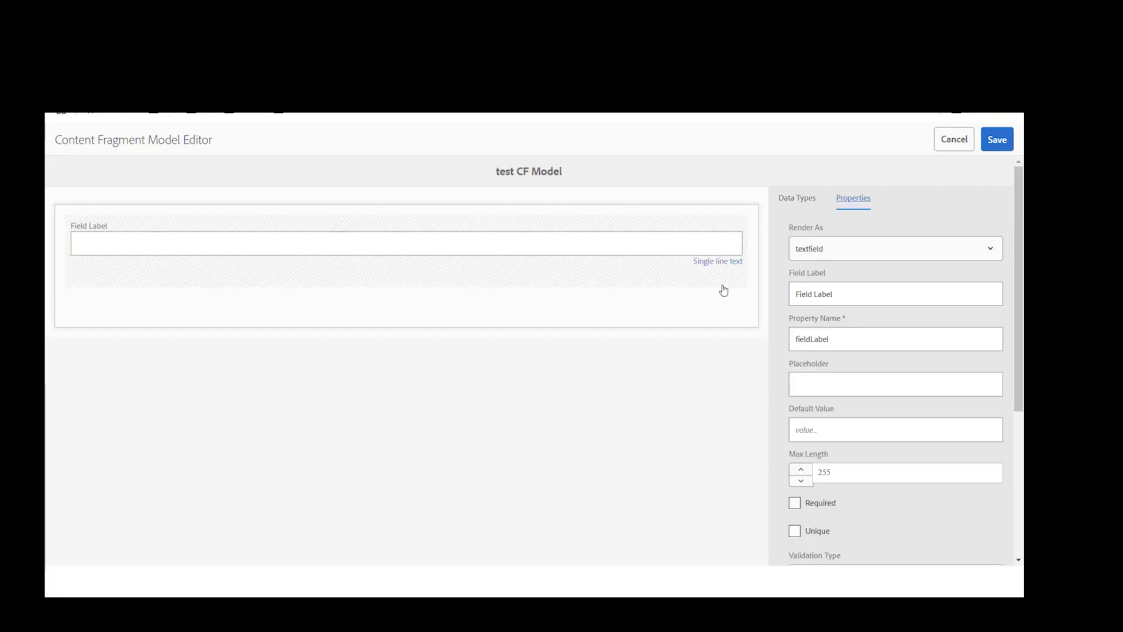
# Set the single line text field's label to "First Name"
pyautogui.click(829, 256)
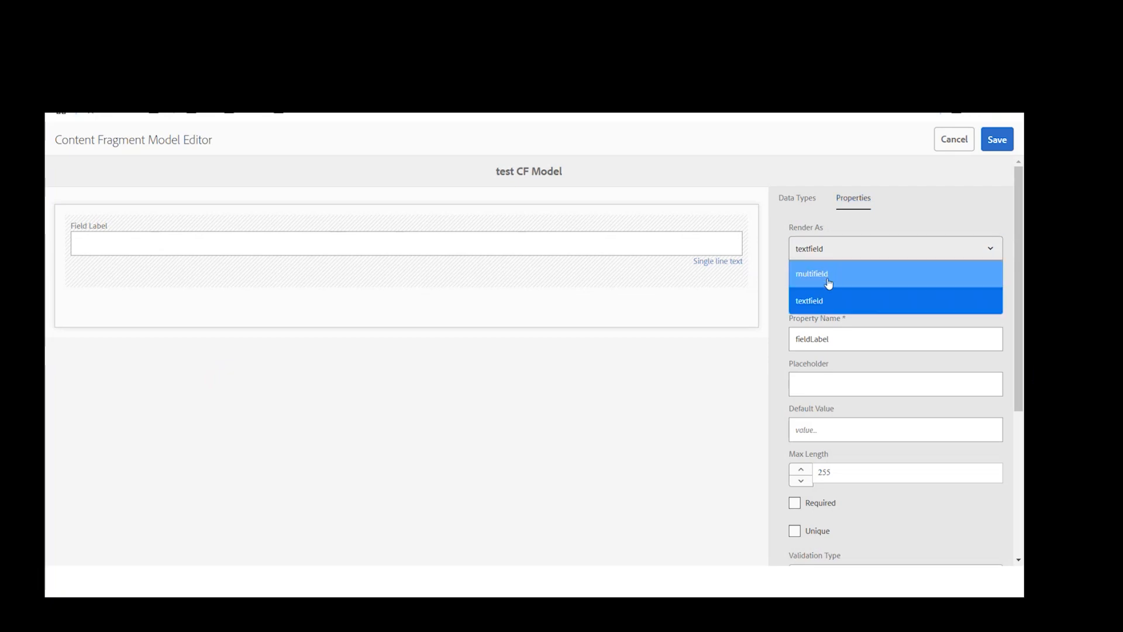
pyautogui.click(782, 275)
pyautogui.moveTo(851, 296); pyautogui.dragTo(771, 299)
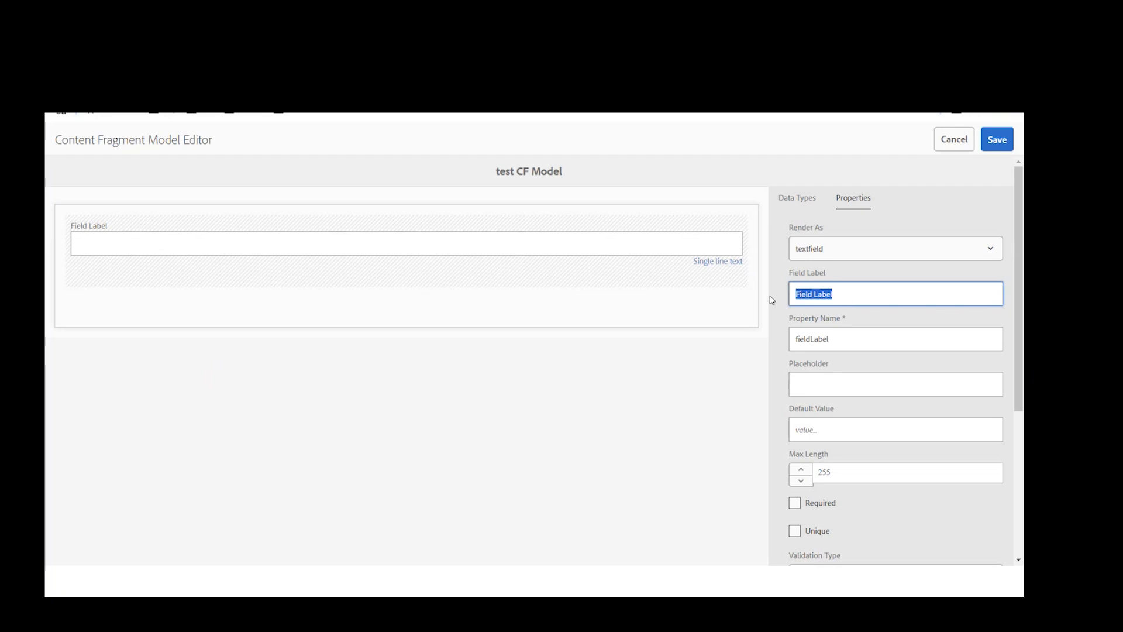
pyautogui.write('Firs')
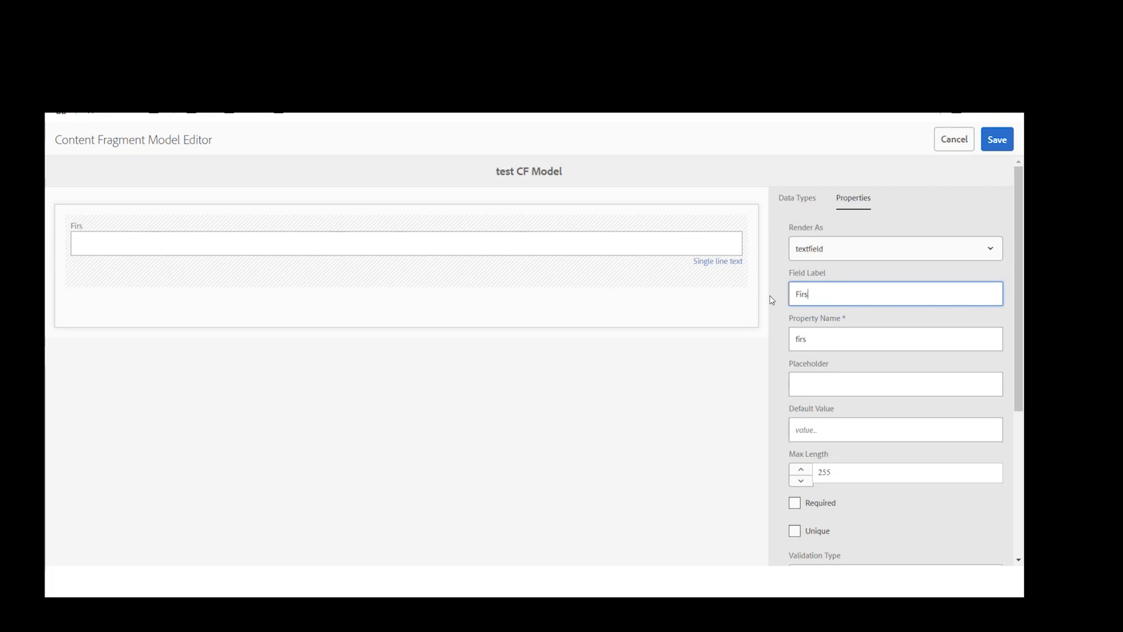
pyautogui.write('t Name')
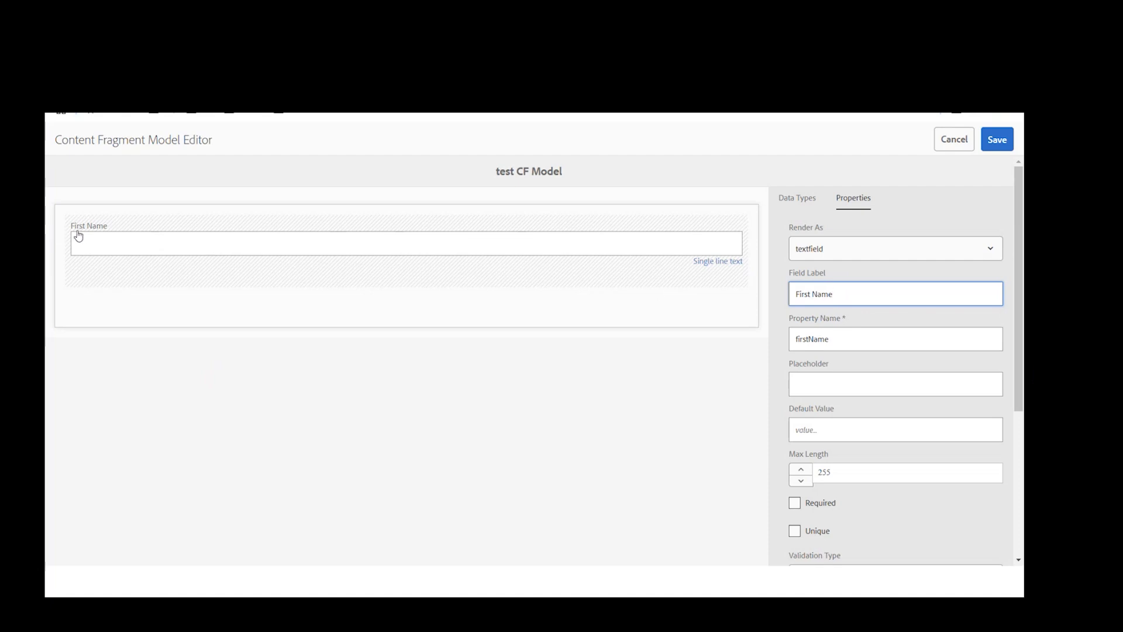
# Give the First Name field the placeholder "Provide First Name"
pyautogui.click(818, 384)
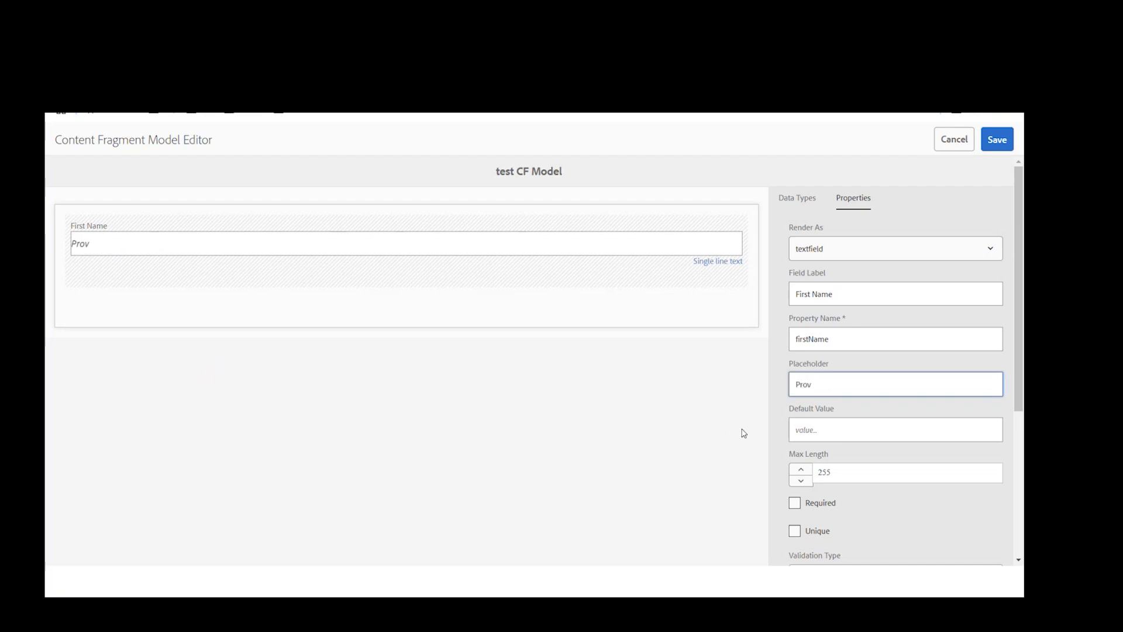
pyautogui.write('de First Name')
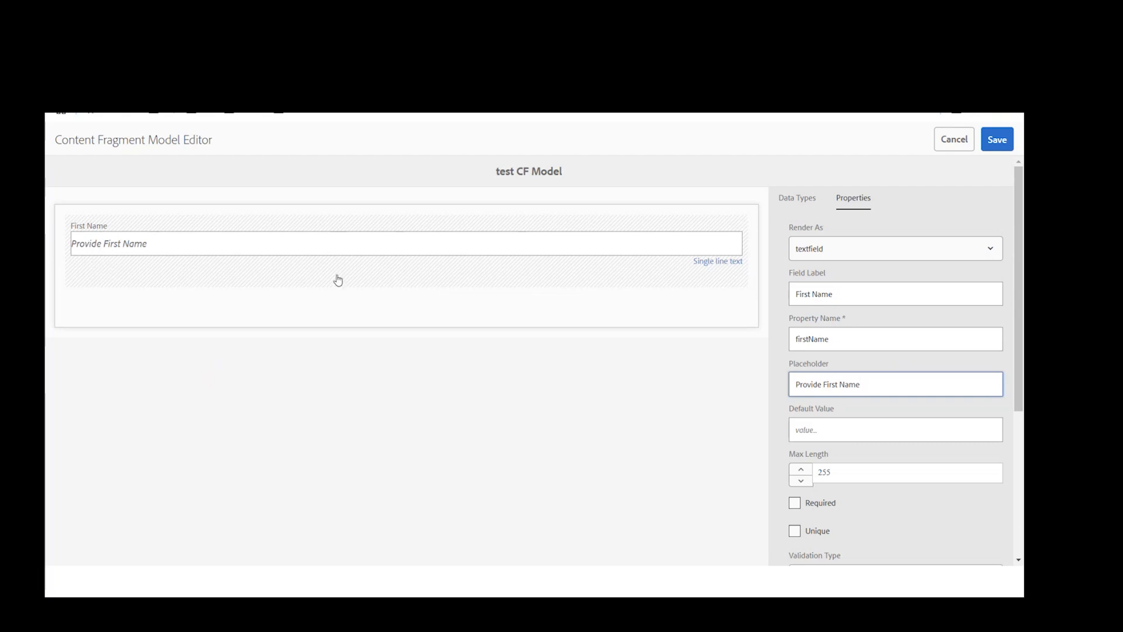
pyautogui.click(810, 432)
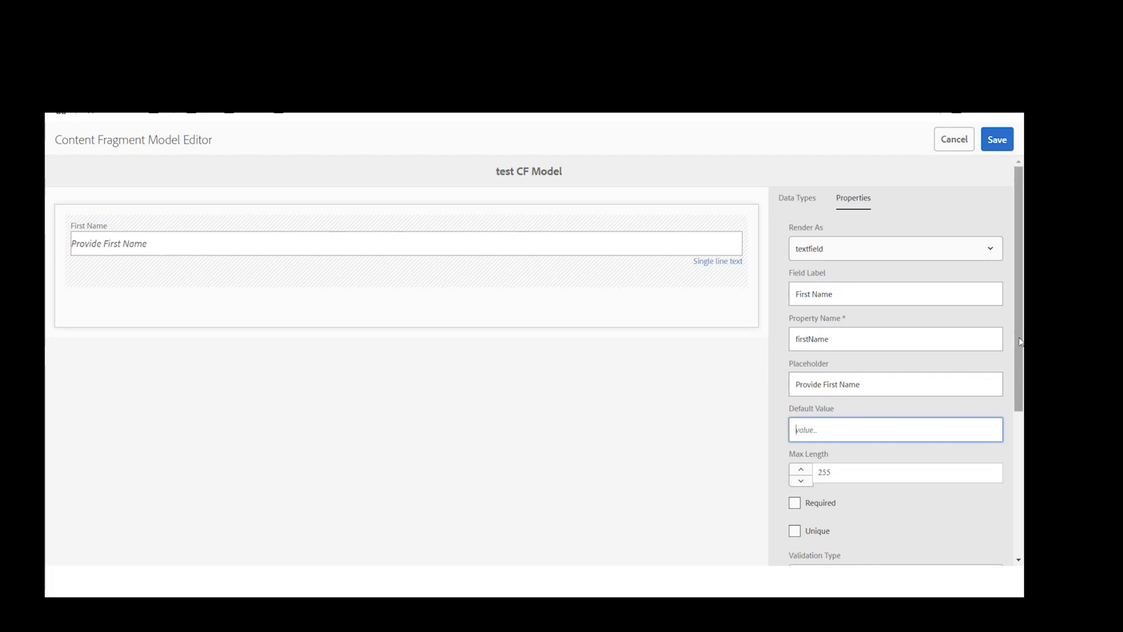
# Make the First Name field required
pyautogui.scroll(-2, 1021, 342)
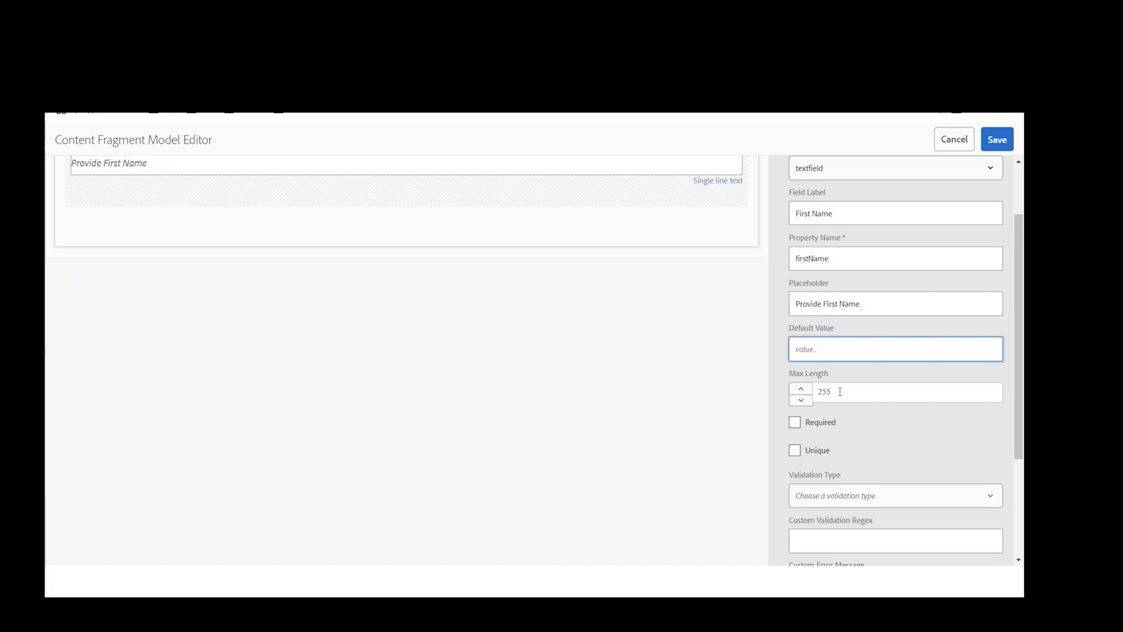
pyautogui.click(794, 423)
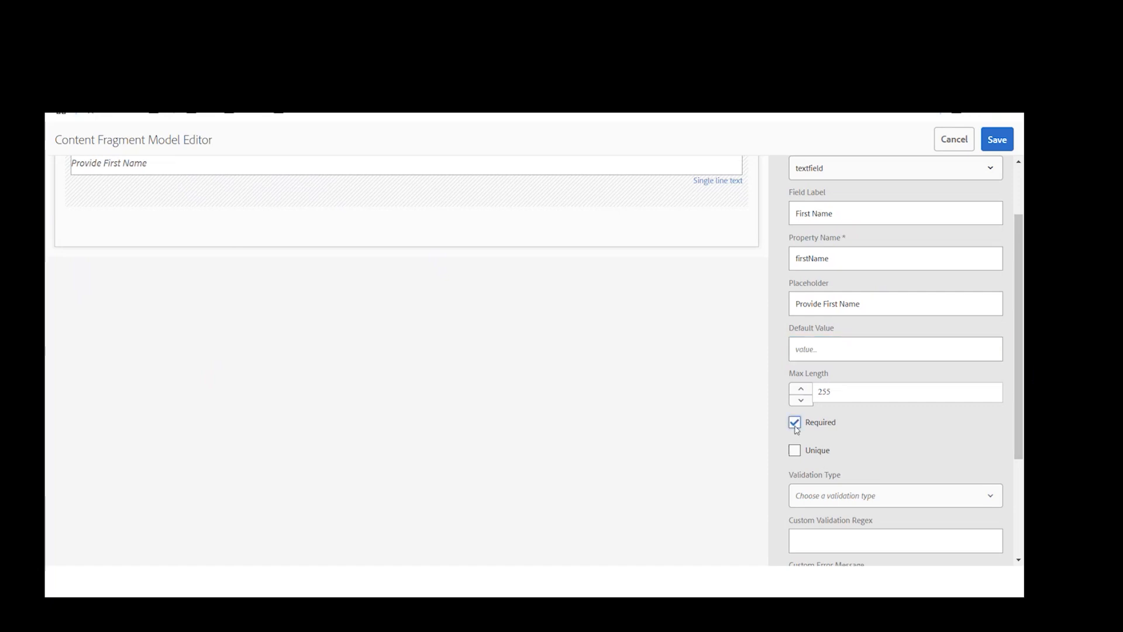
pyautogui.click(795, 422)
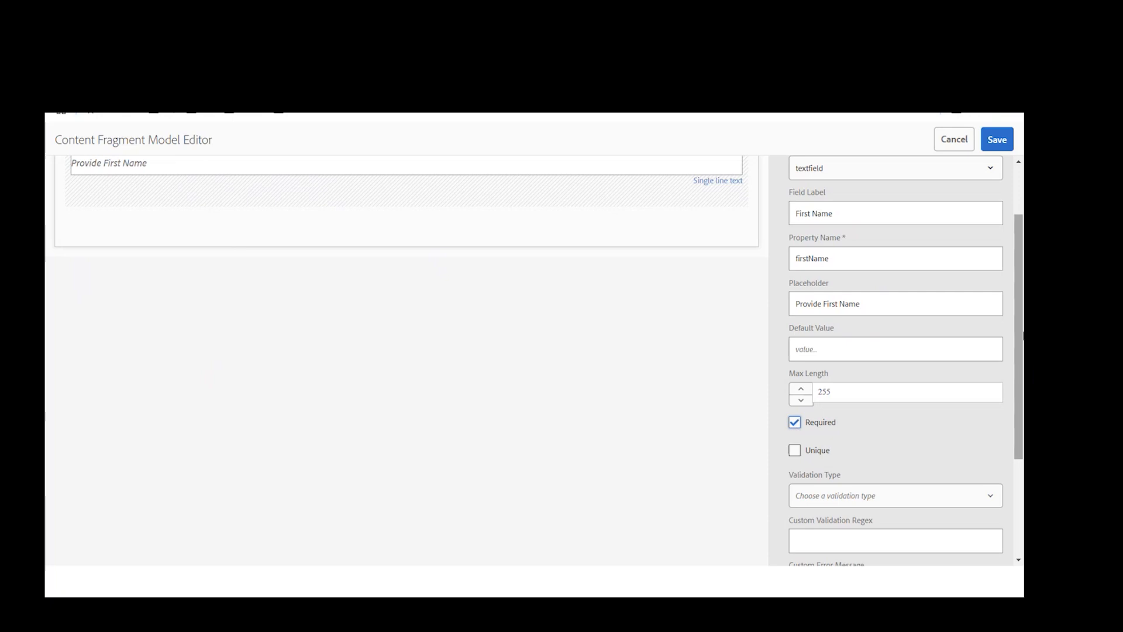
pyautogui.scroll(1, 1015, 351)
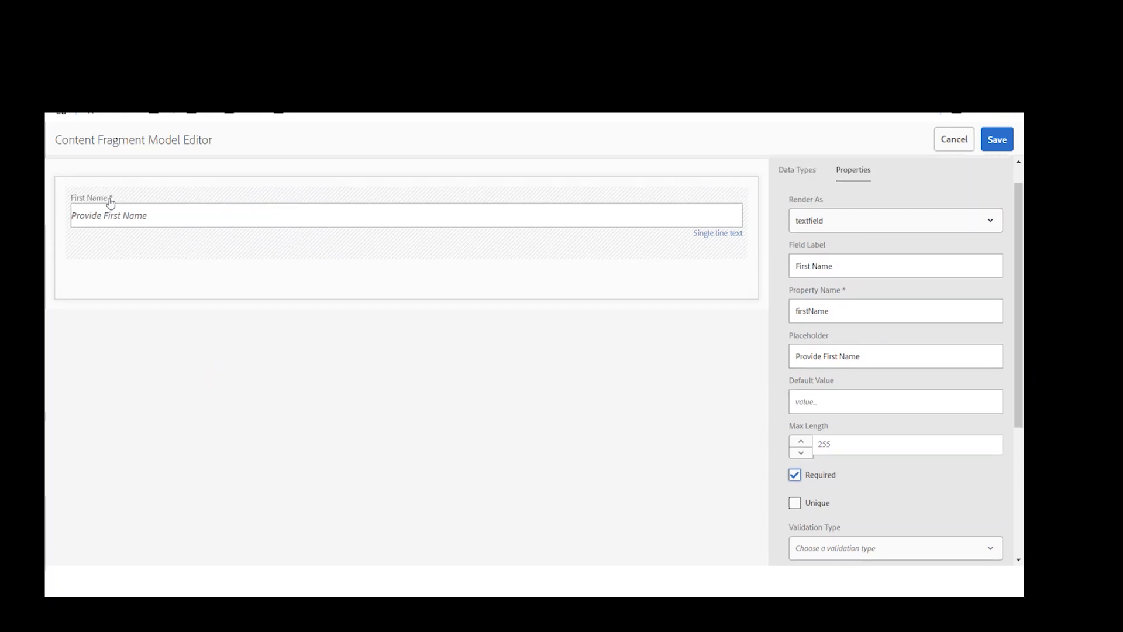
# Set the First Name field's validation type to Custom
pyautogui.scroll(-3, 1017, 342)
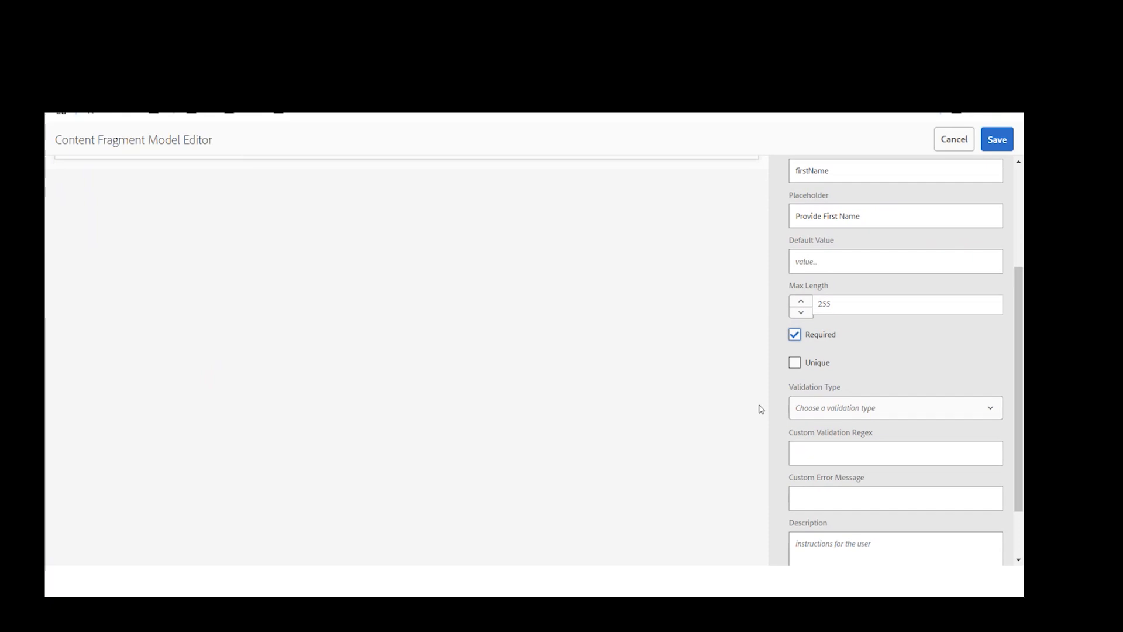
pyautogui.click(834, 413)
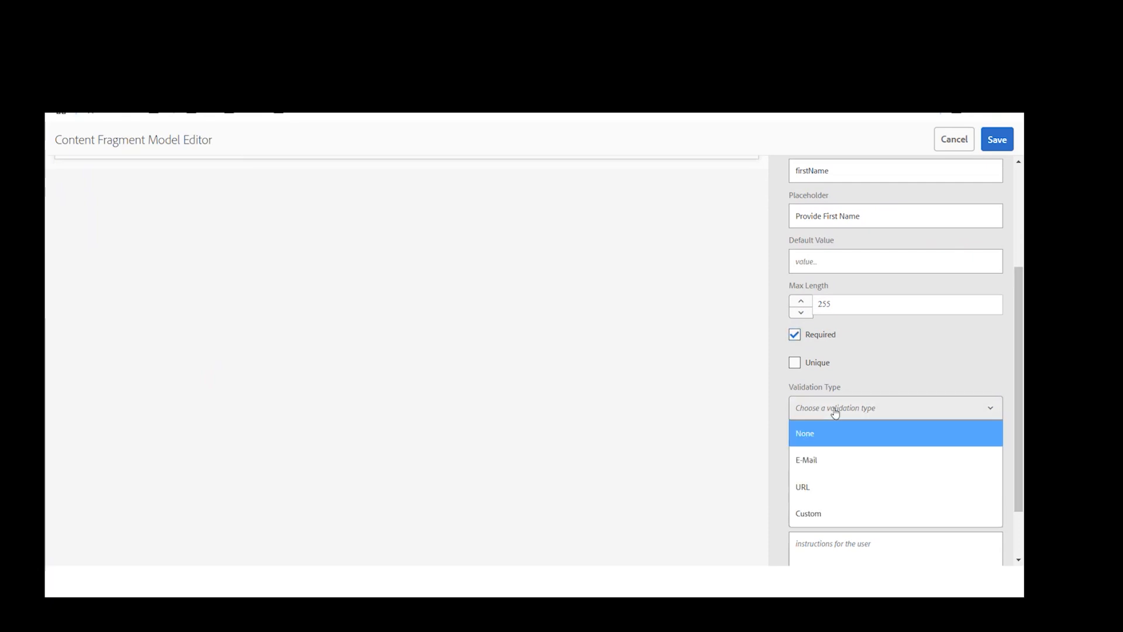
pyautogui.scroll(-1, 854, 473)
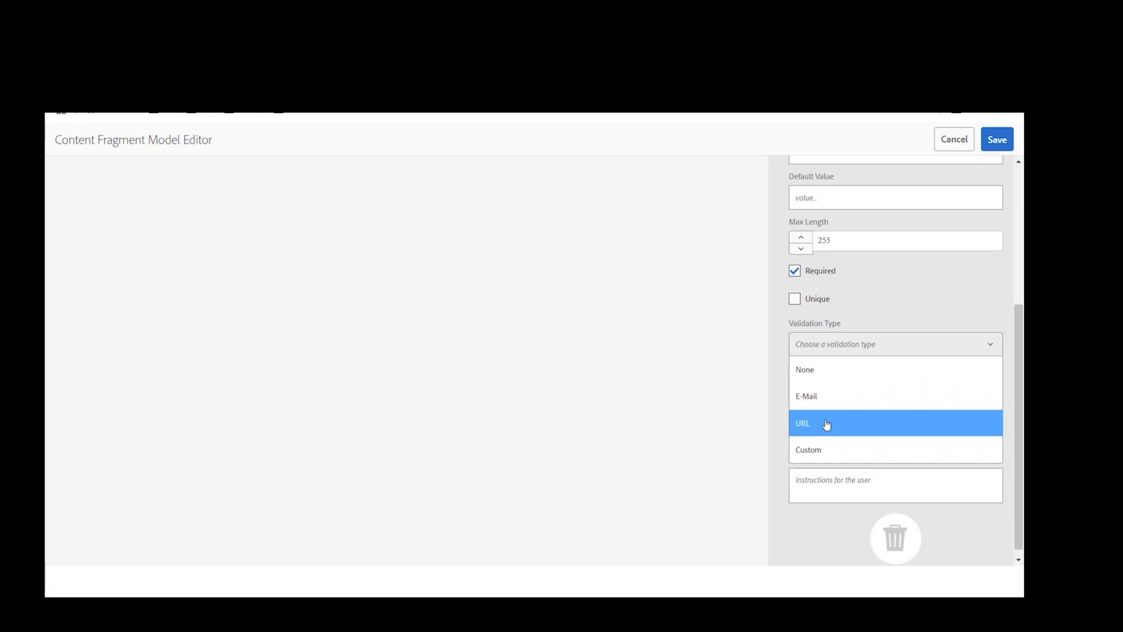
pyautogui.click(828, 459)
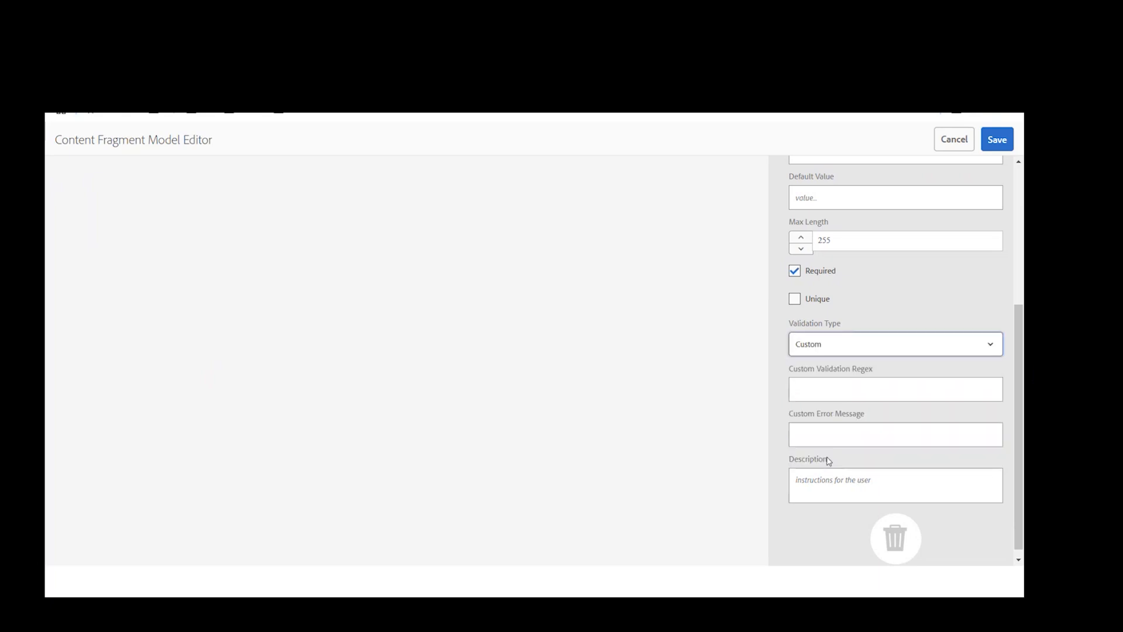
pyautogui.click(824, 394)
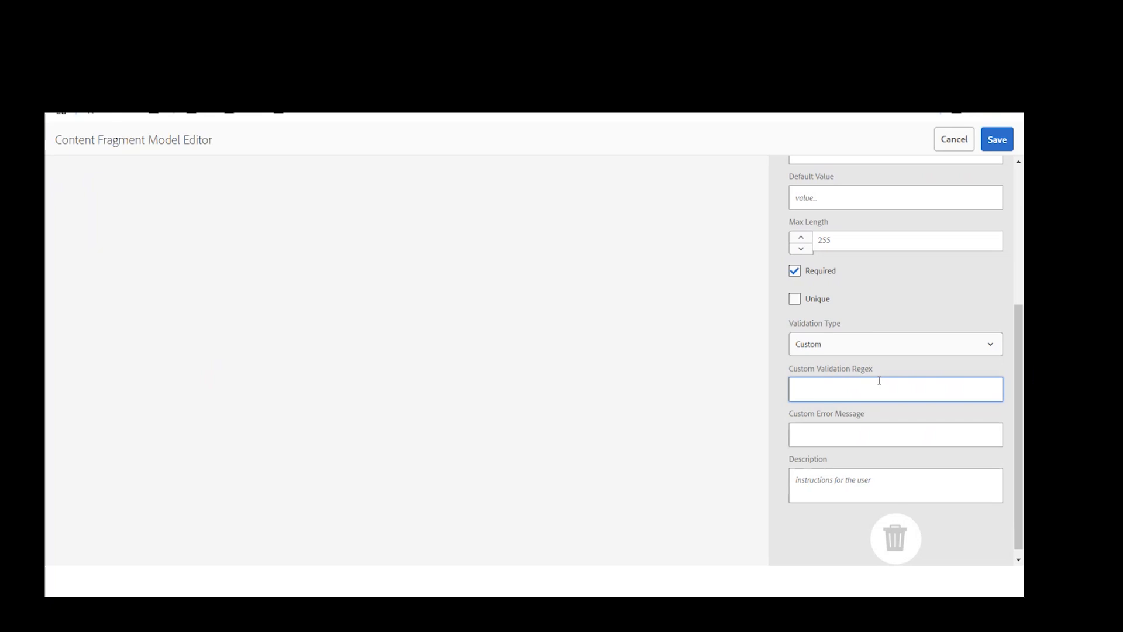
pyautogui.scroll(2, 455, 306)
pyautogui.scroll(2, 451, 308)
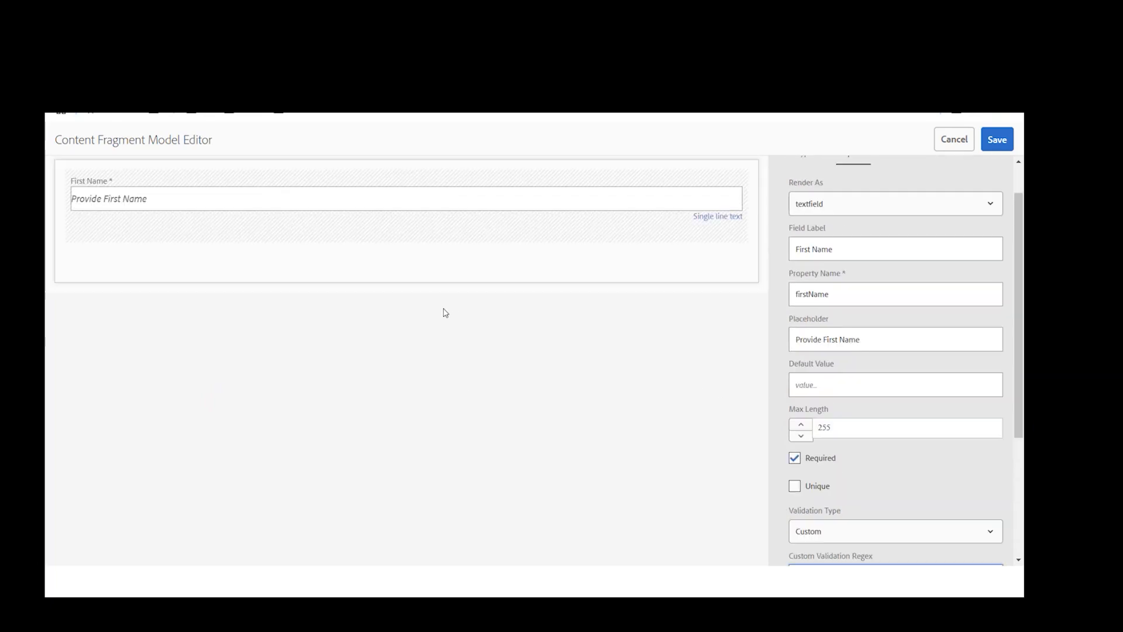
pyautogui.scroll(-3, 735, 461)
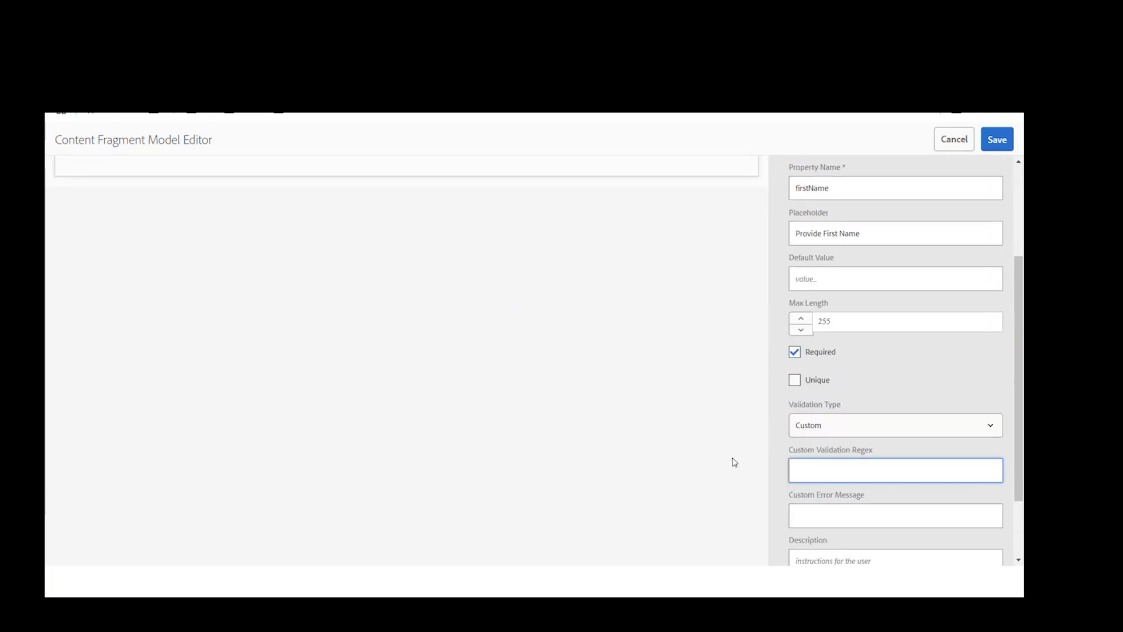
# Set the First Name field's validation type to None and its custom error message to "Mandatory fields should have value"
pyautogui.click(848, 389)
pyautogui.click(830, 409)
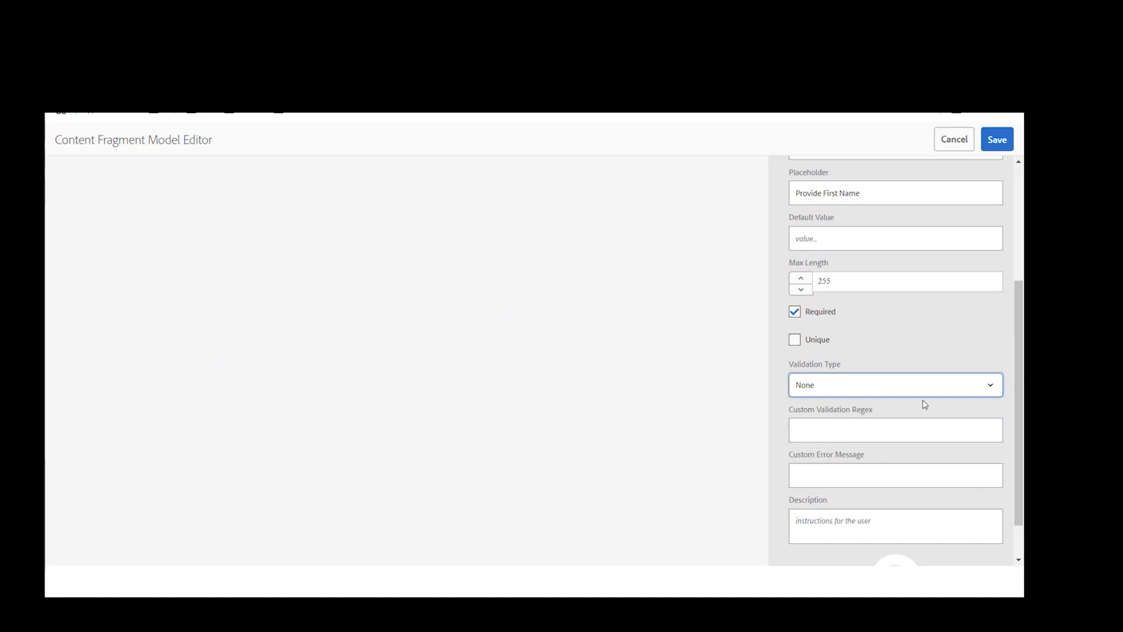
pyautogui.scroll(-1, 865, 492)
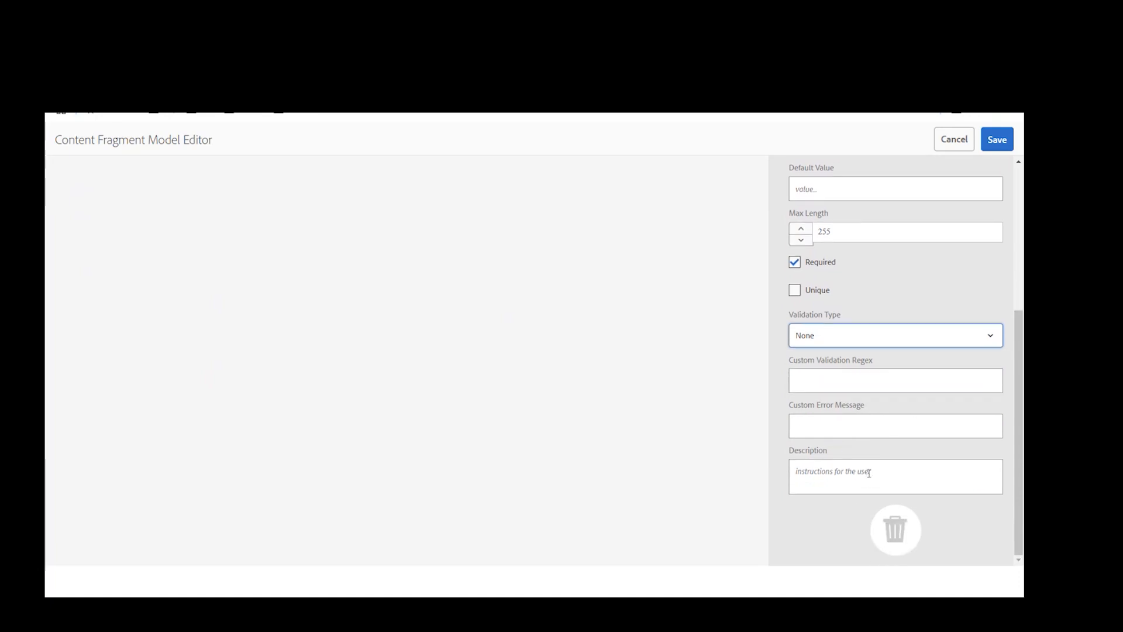
pyautogui.click(833, 427)
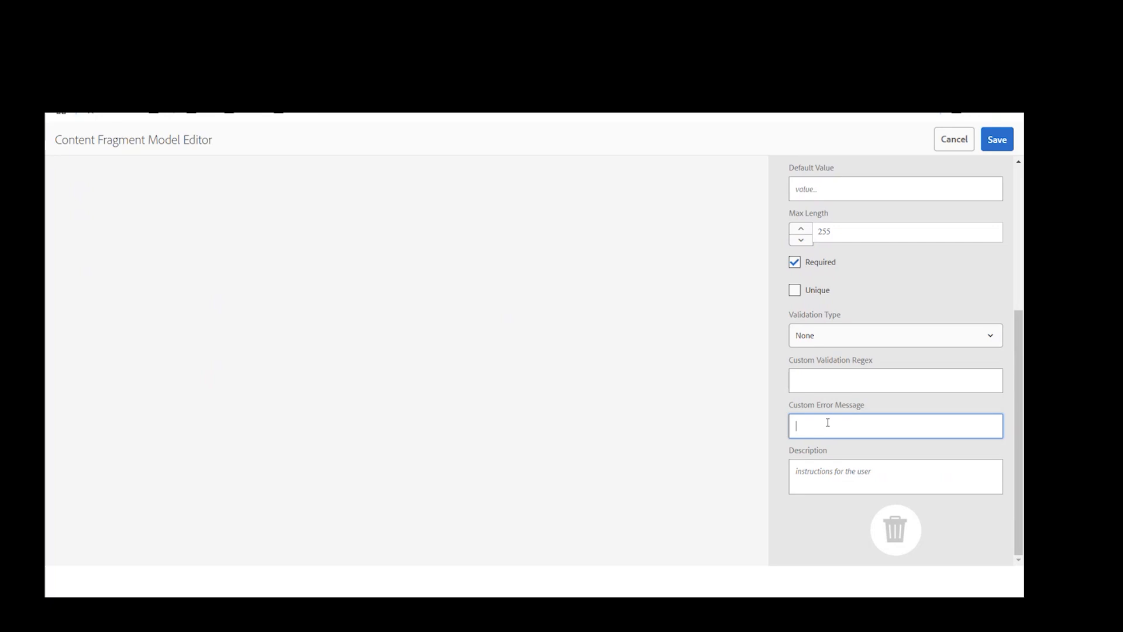
pyautogui.write('Mandatory f')
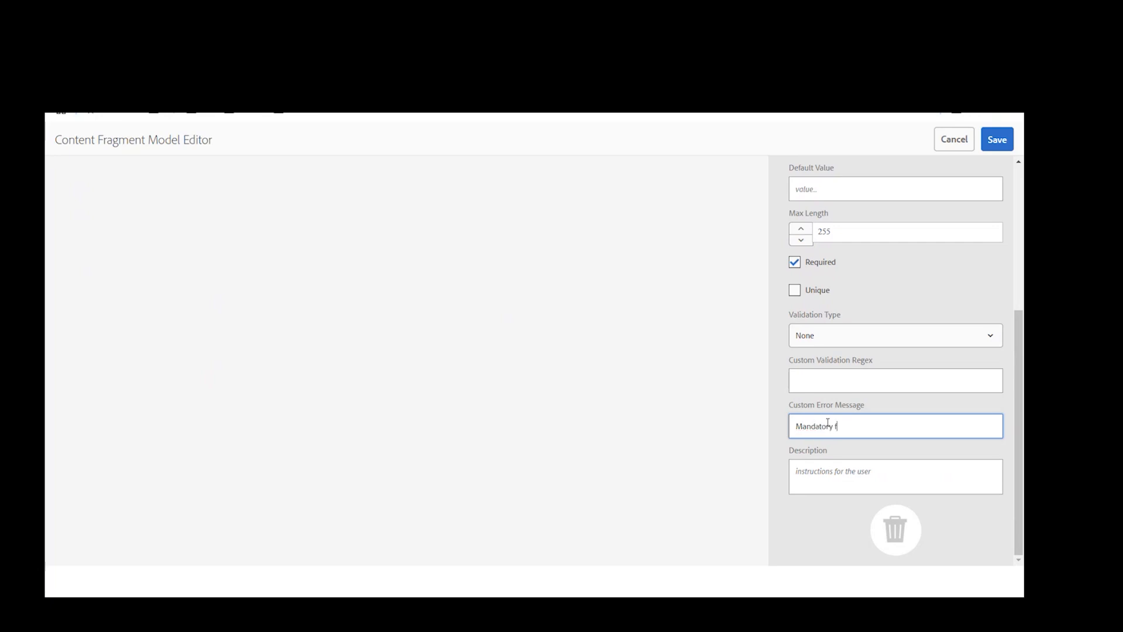
pyautogui.write('ields should have value')
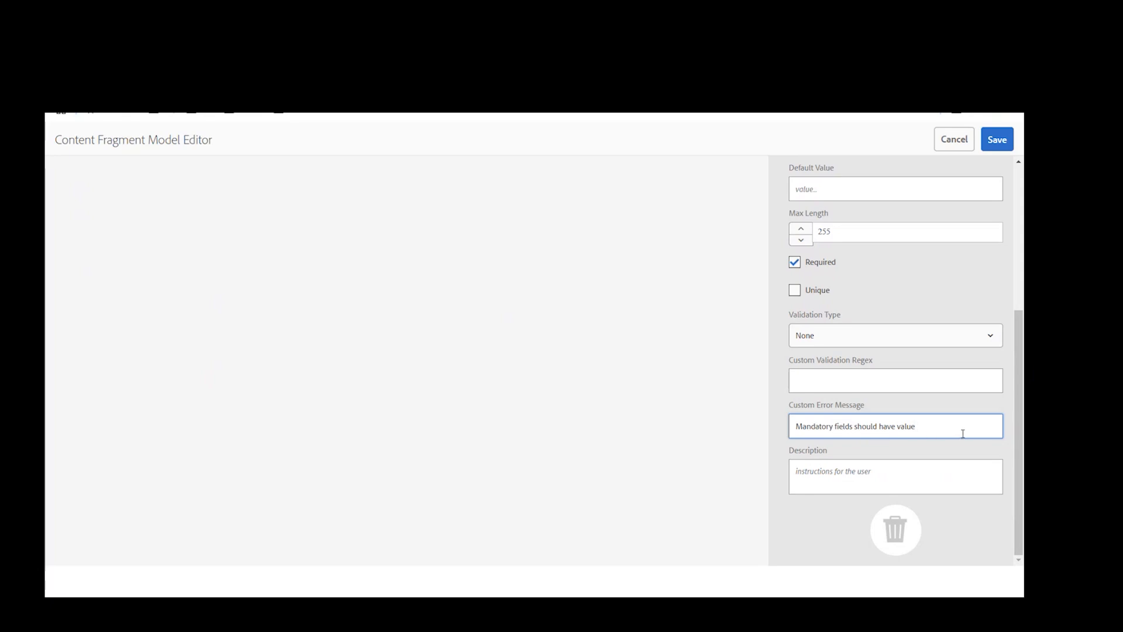
pyautogui.click(817, 471)
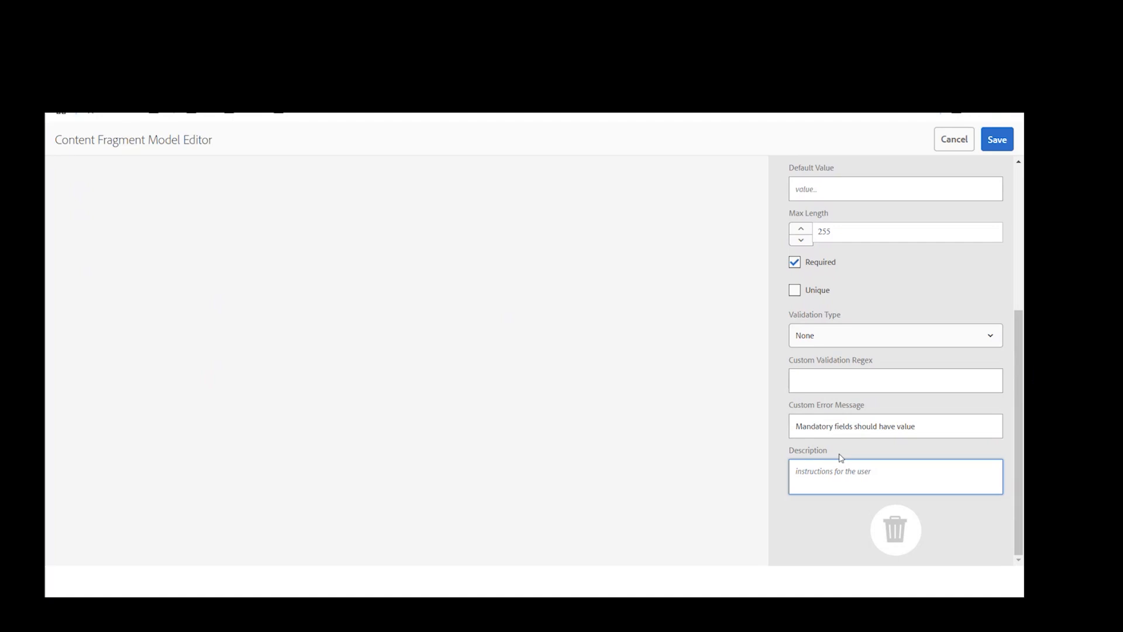
pyautogui.scroll(5, 841, 458)
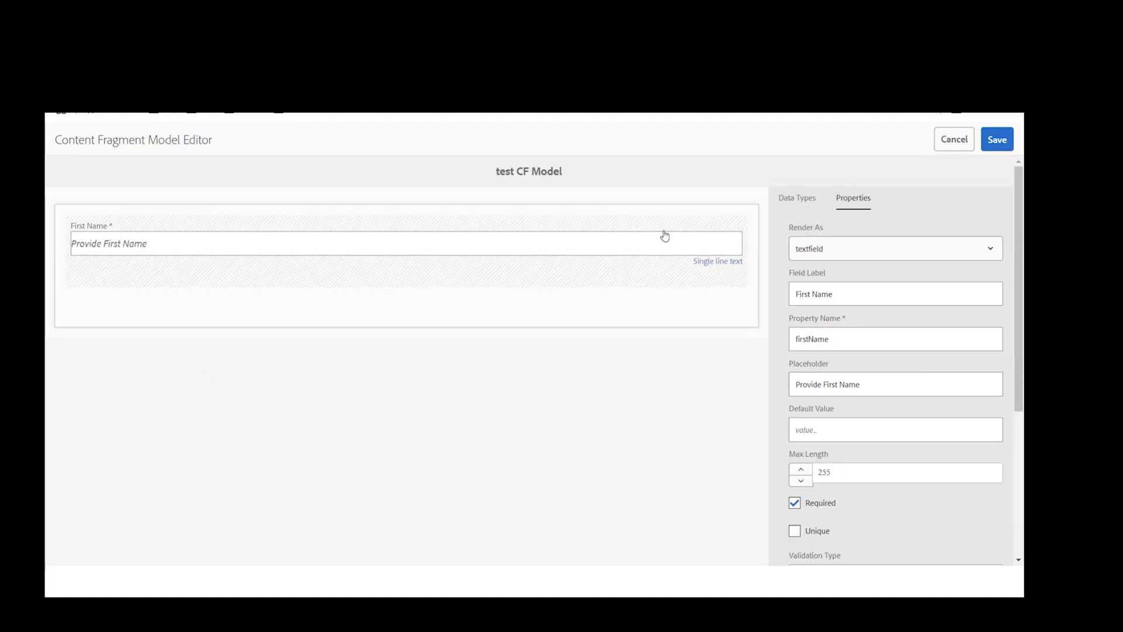
pyautogui.scroll(-5, 874, 383)
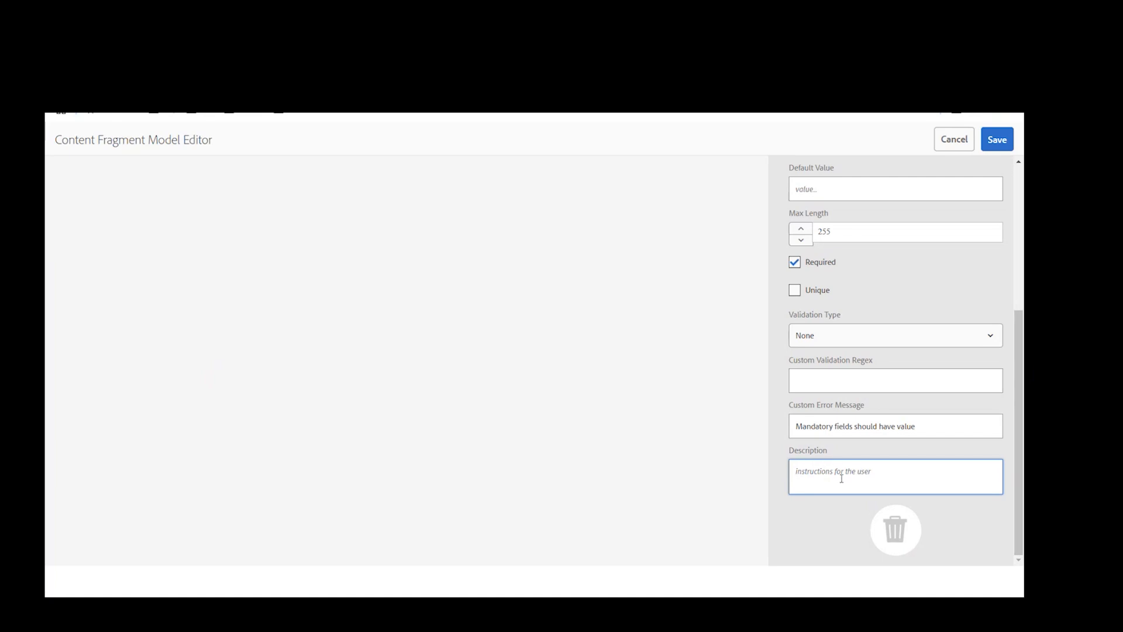
# Add a Boolean field to the model below the First Name field
pyautogui.scroll(5, 892, 446)
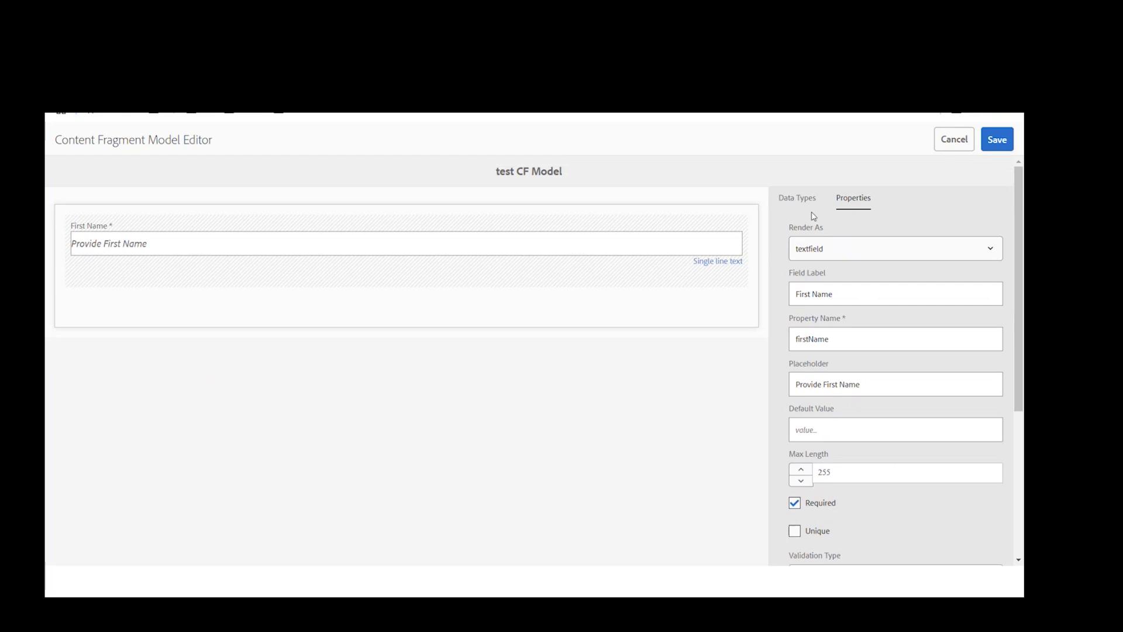
pyautogui.click(790, 203)
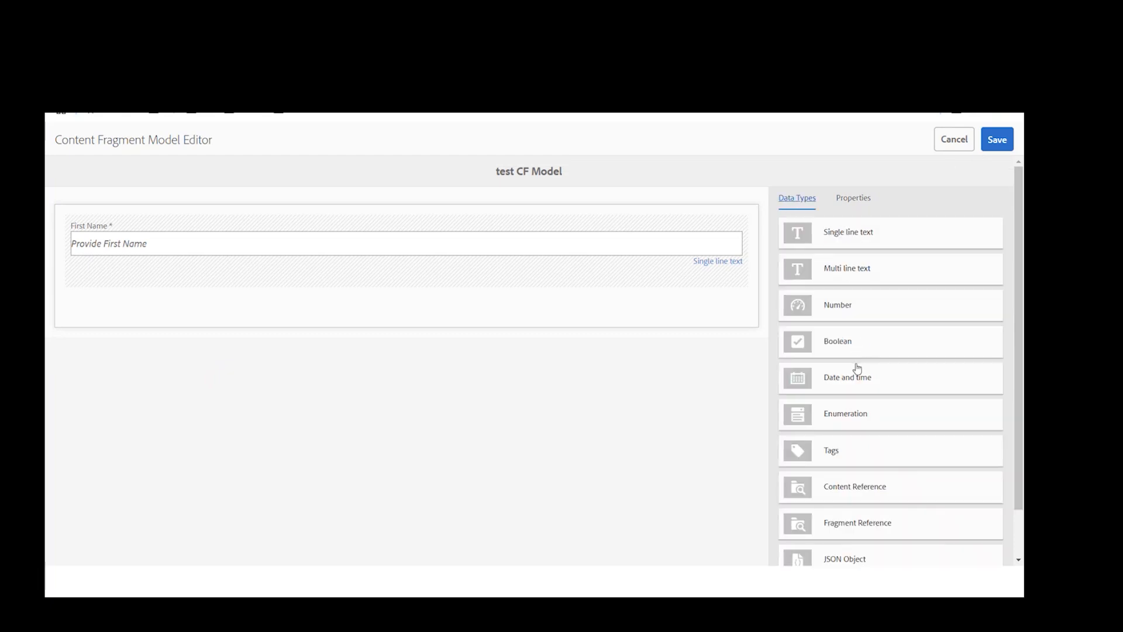
pyautogui.moveTo(833, 345); pyautogui.dragTo(240, 326)
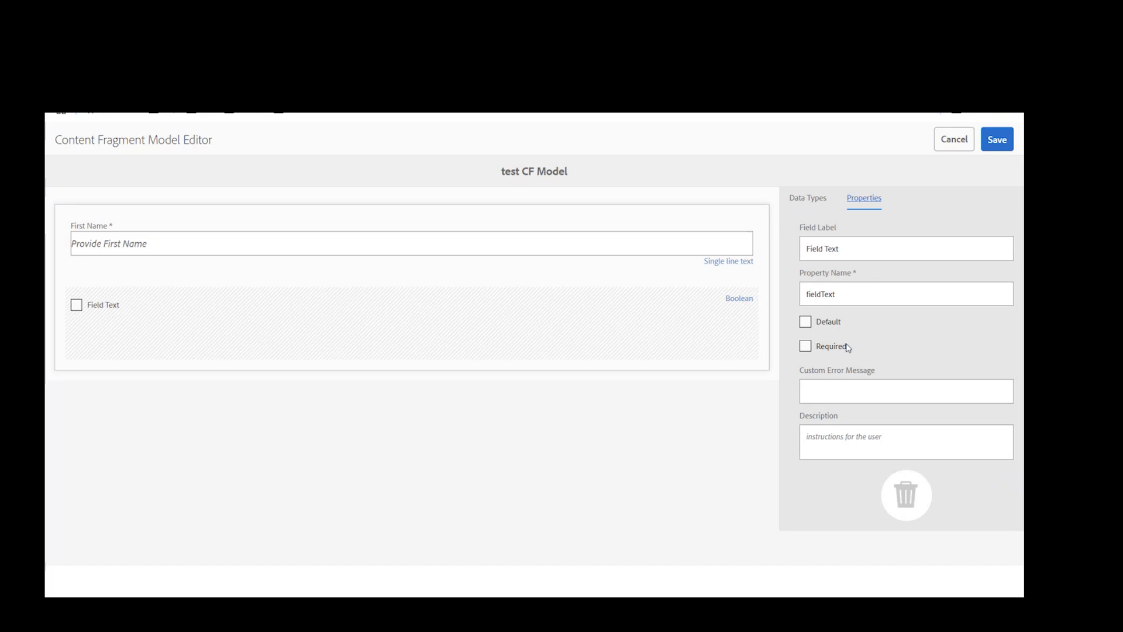
# Set the Boolean field's label to "Are you internal user?"
pyautogui.click(825, 253)
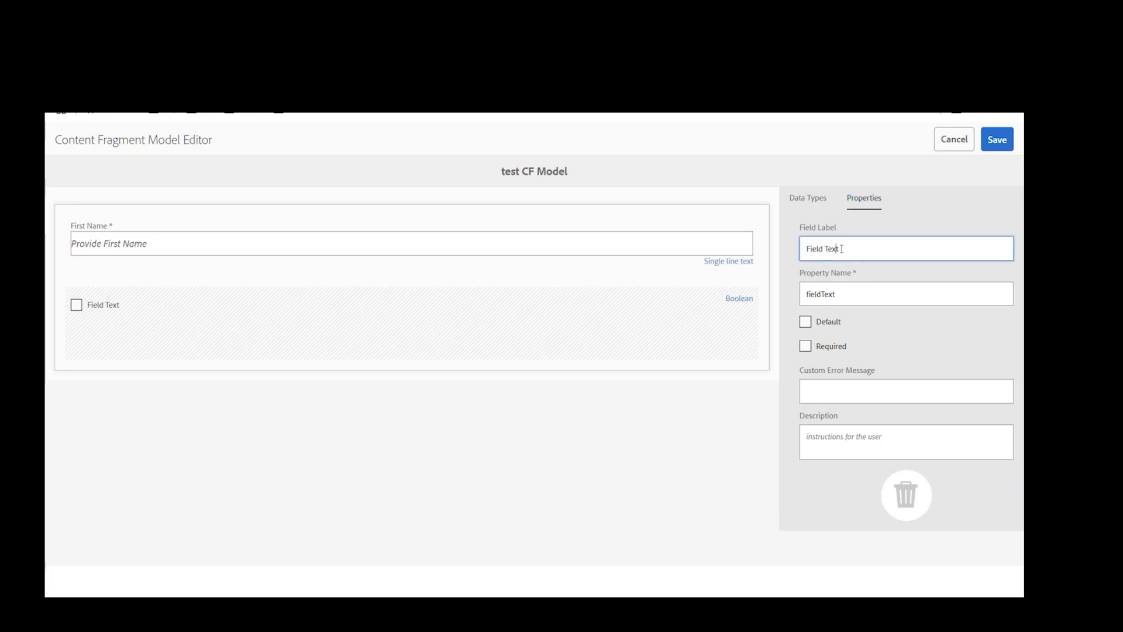
pyautogui.moveTo(845, 294); pyautogui.dragTo(785, 303)
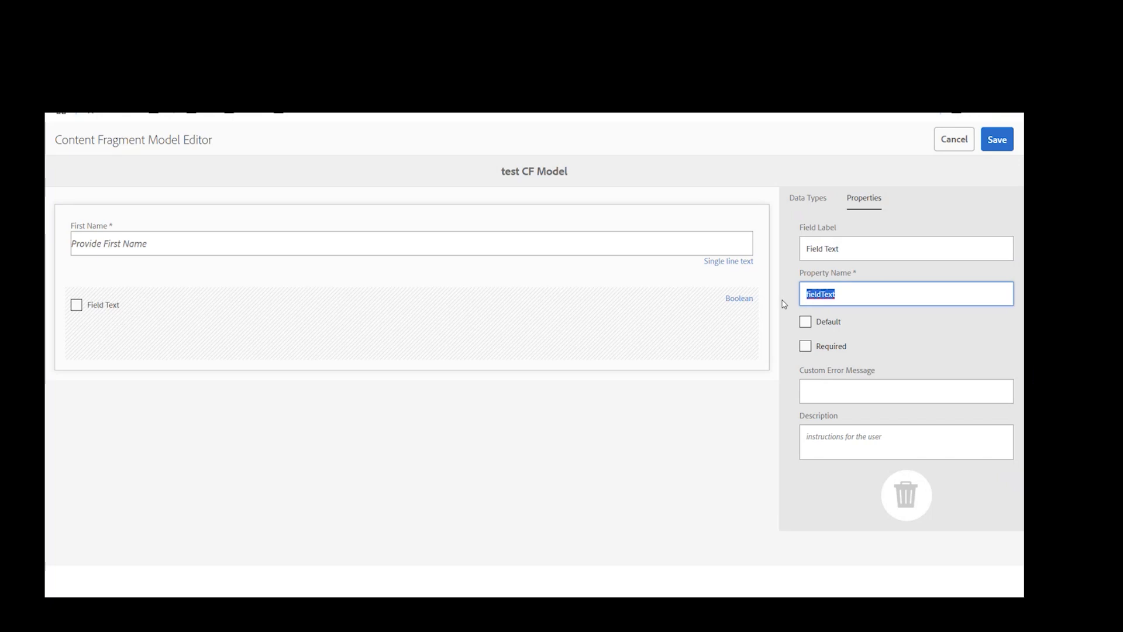
pyautogui.write('Are you interna')
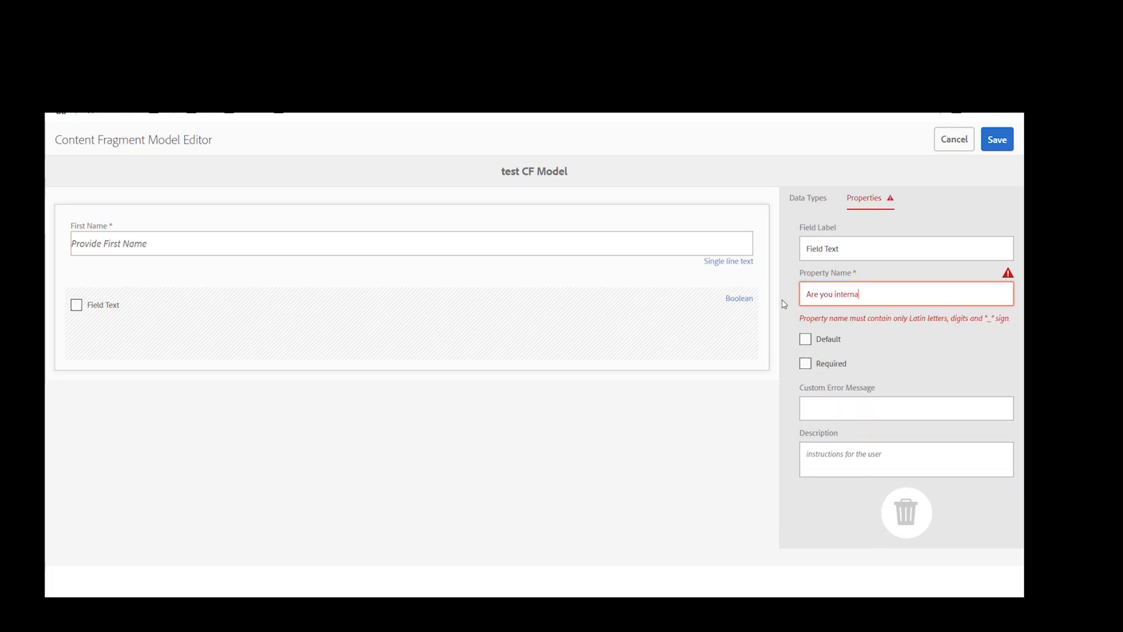
pyautogui.write('l user?')
pyautogui.moveTo(906, 294); pyautogui.dragTo(775, 297)
pyautogui.hotkey('ctrl', 'c')
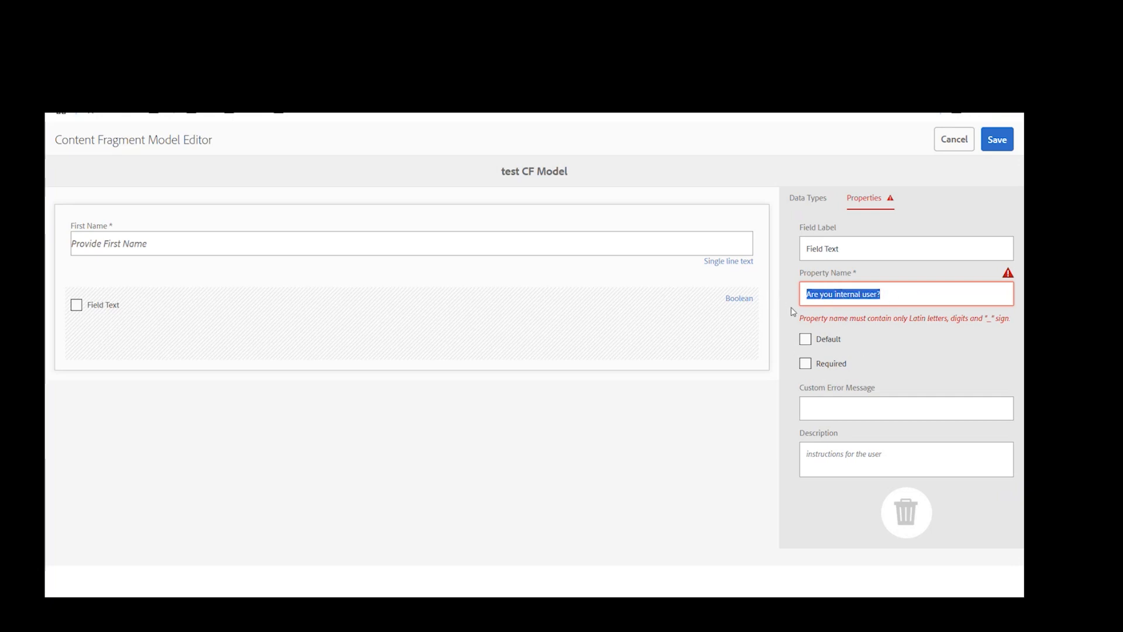
pyautogui.press('BackSpace')
pyautogui.click(854, 252)
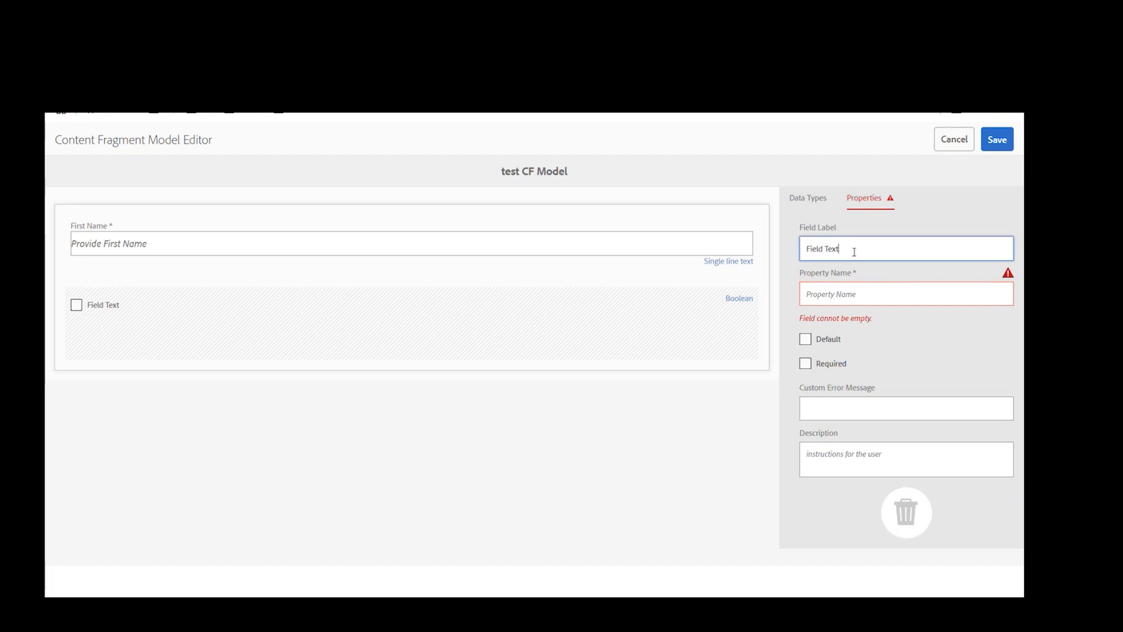
pyautogui.hotkey('ctrl', 'a')
pyautogui.hotkey('ctrl', 'v')
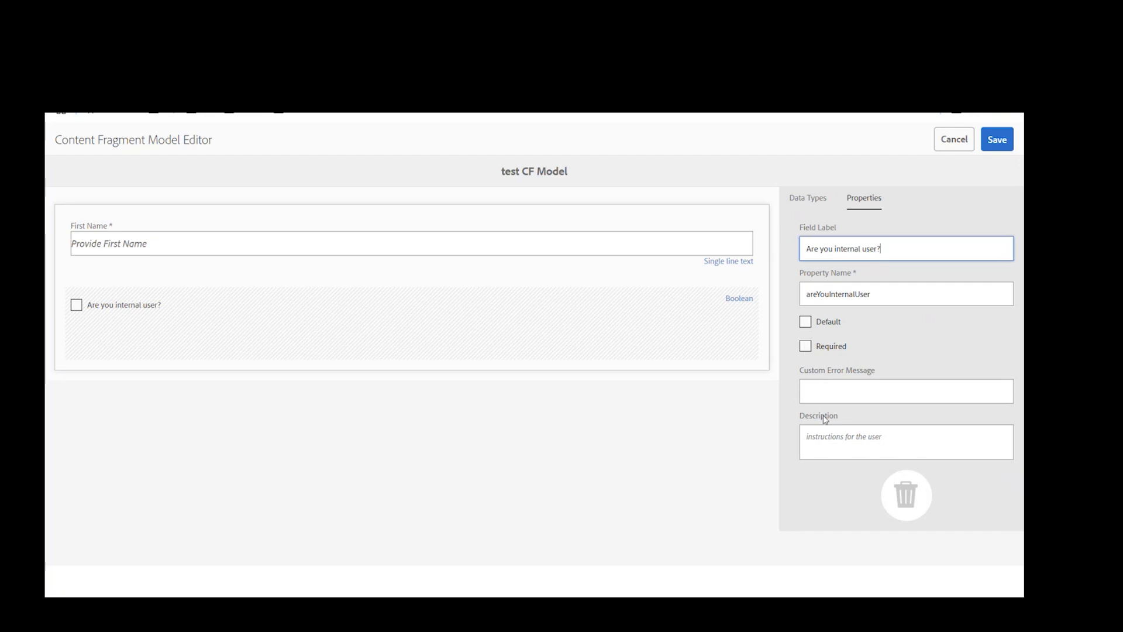
# Add a Date and time field between the First Name field and the Boolean field
pyautogui.click(797, 199)
pyautogui.scroll(-1, 842, 300)
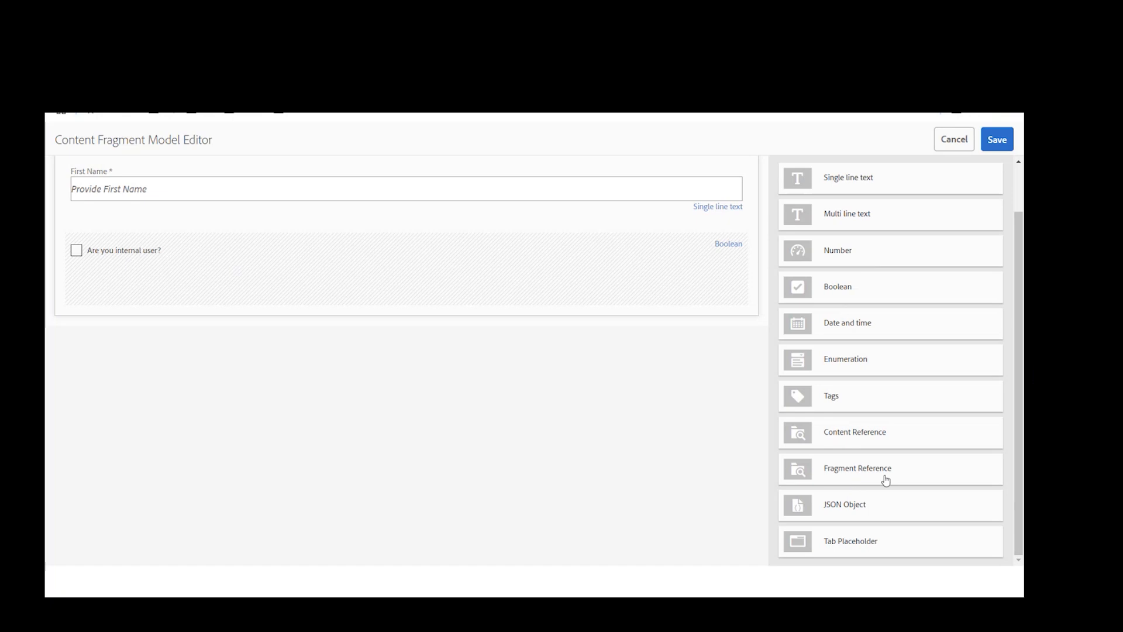
pyautogui.scroll(1, 860, 527)
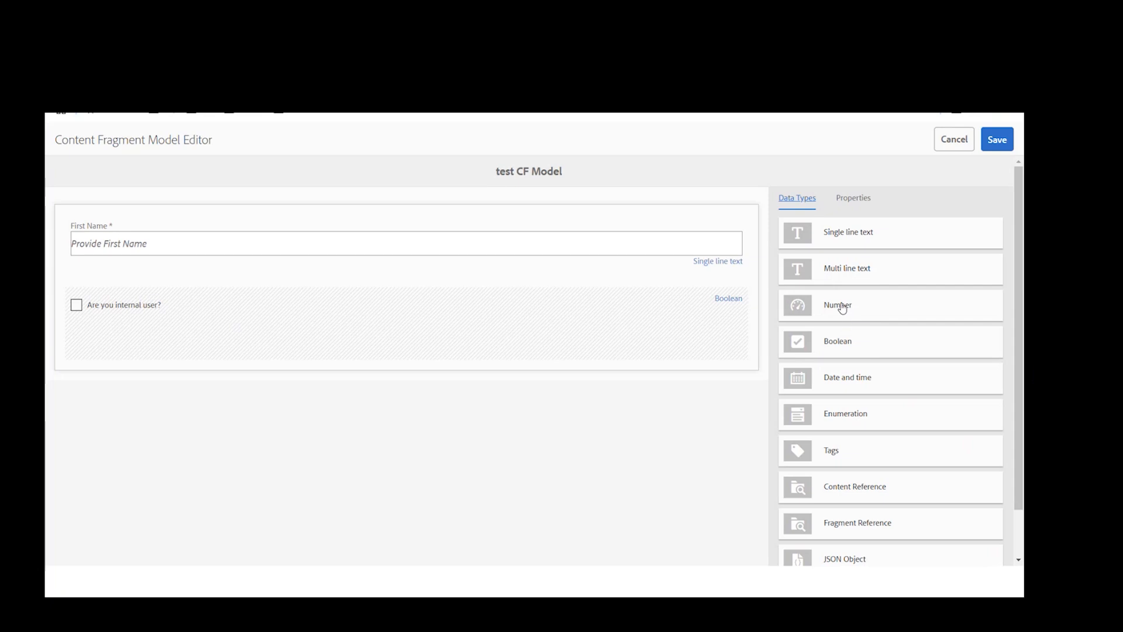
pyautogui.moveTo(811, 386); pyautogui.dragTo(158, 303)
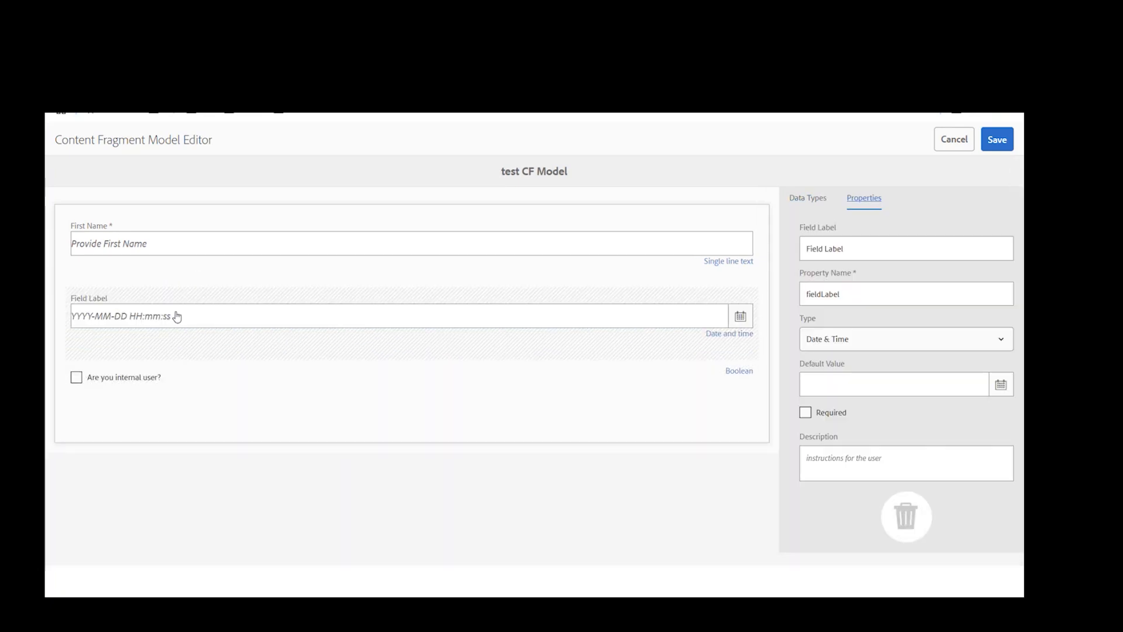
# Set the Date and time field's label to "Date of Joining"
pyautogui.tripleClick(858, 248)
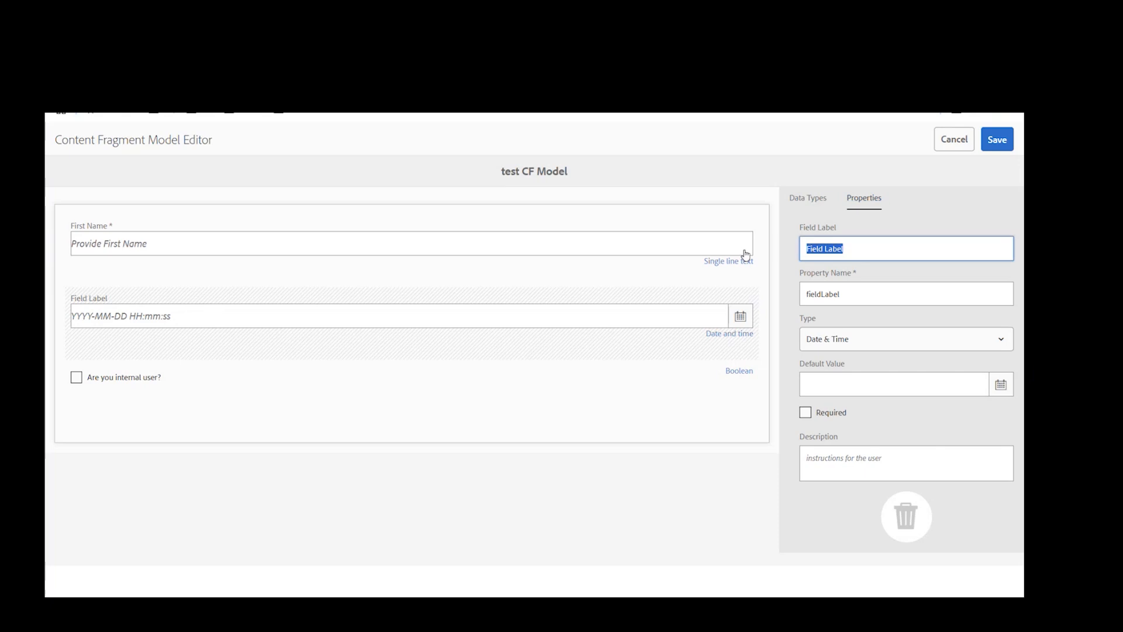
pyautogui.write('date of Joi')
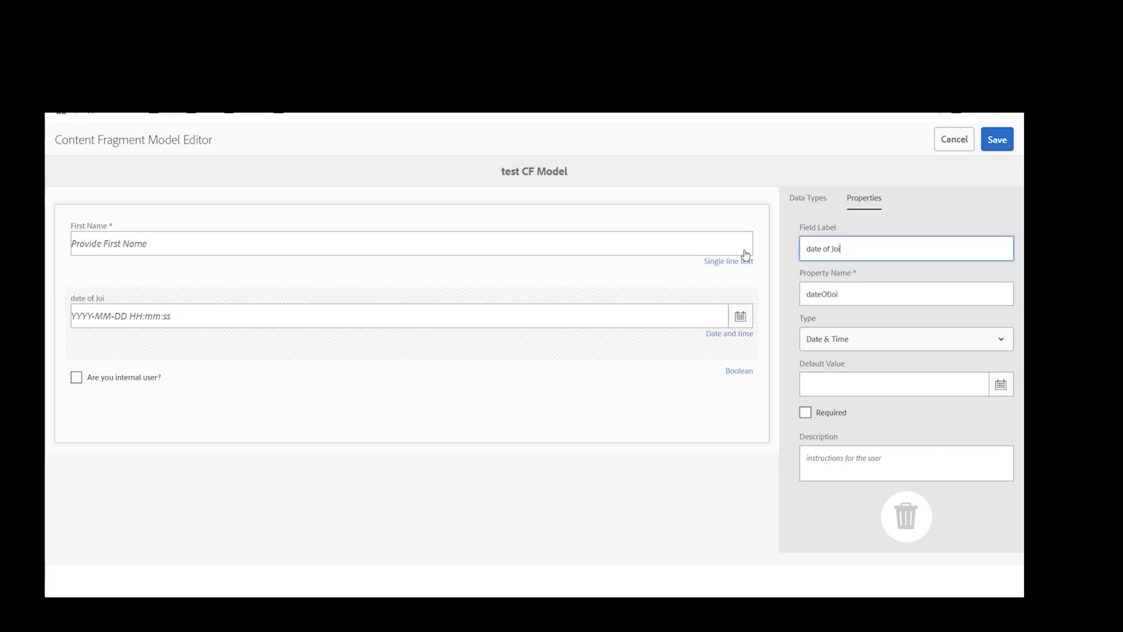
pyautogui.write('ning')
pyautogui.click(813, 250)
pyautogui.press('BackSpace')
pyautogui.write('D')
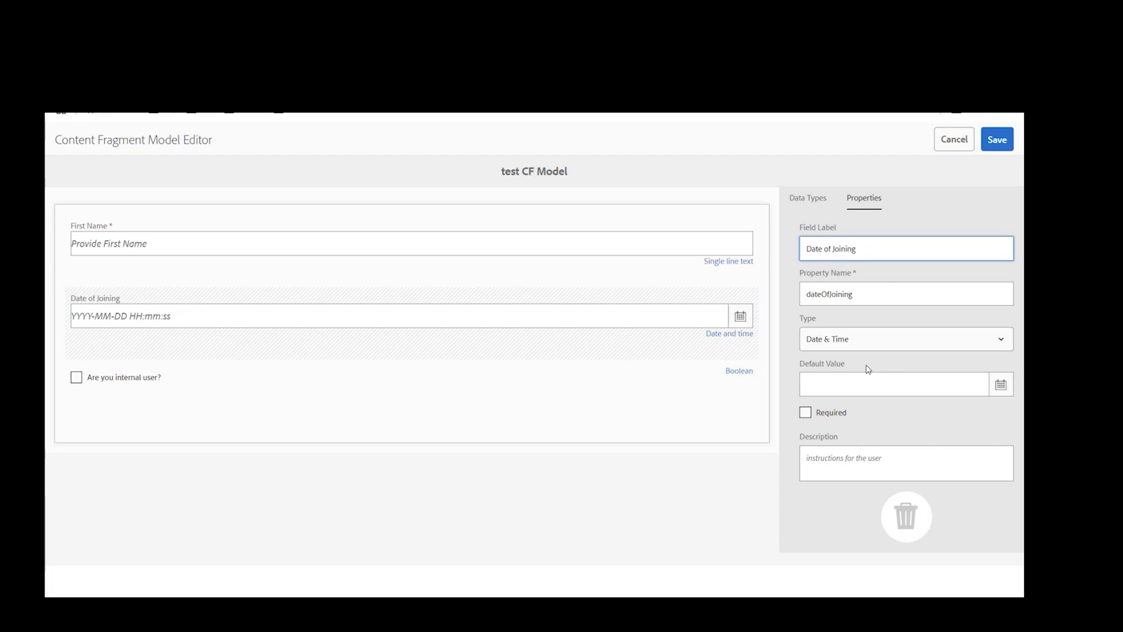
# Select Date & Time as the Date of Joining field's type and check the calendar for its default value
pyautogui.click(944, 348)
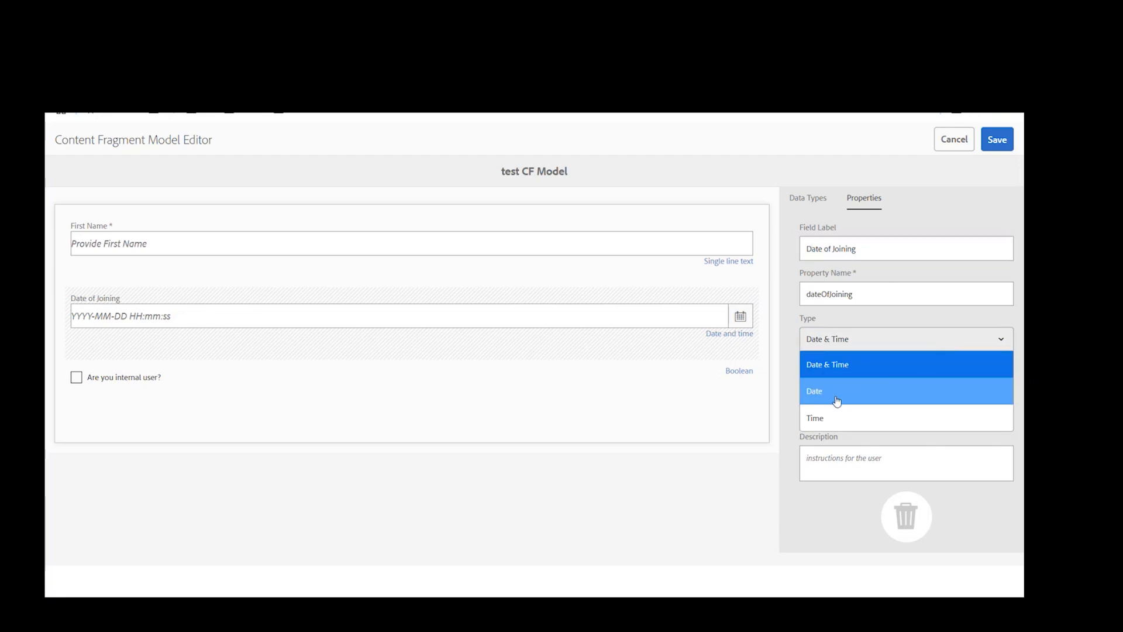
pyautogui.click(861, 367)
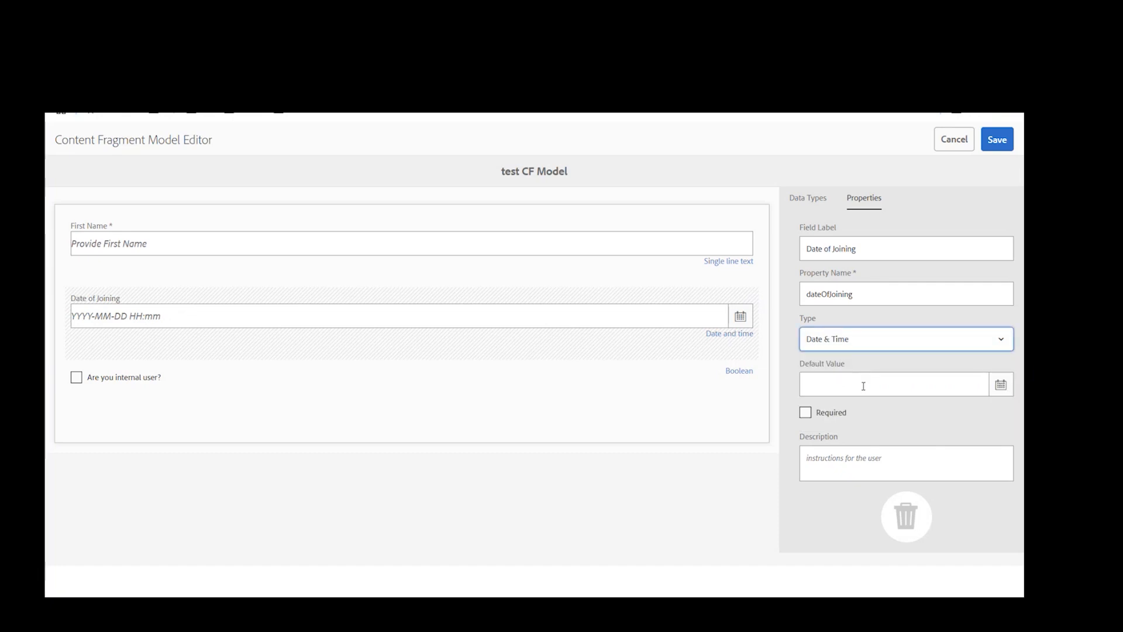
pyautogui.click(1001, 391)
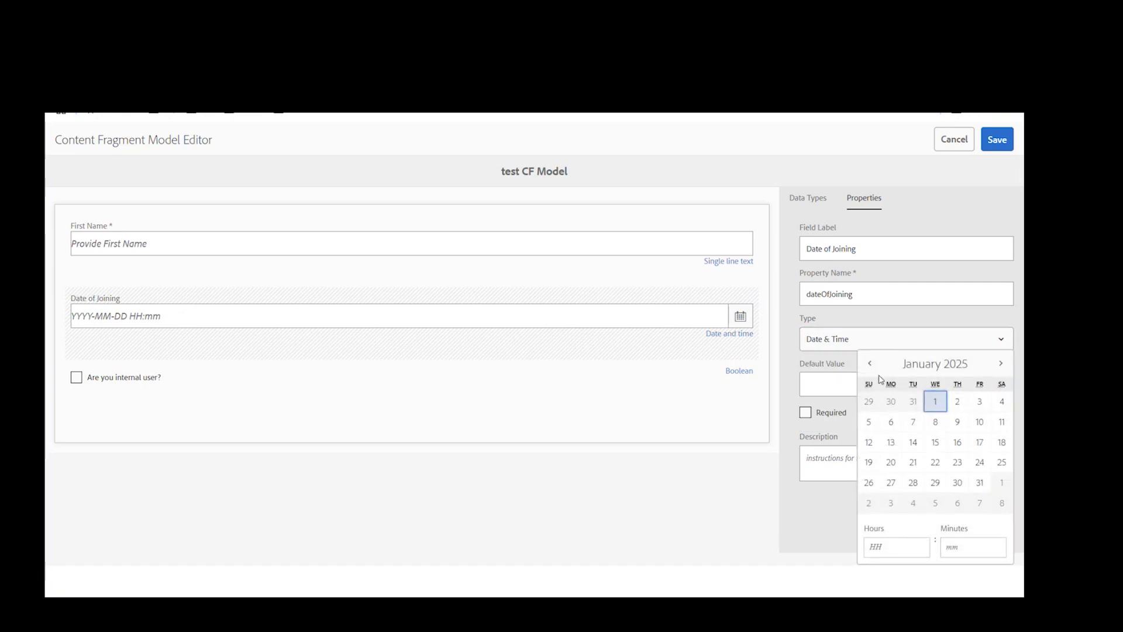
pyautogui.click(838, 378)
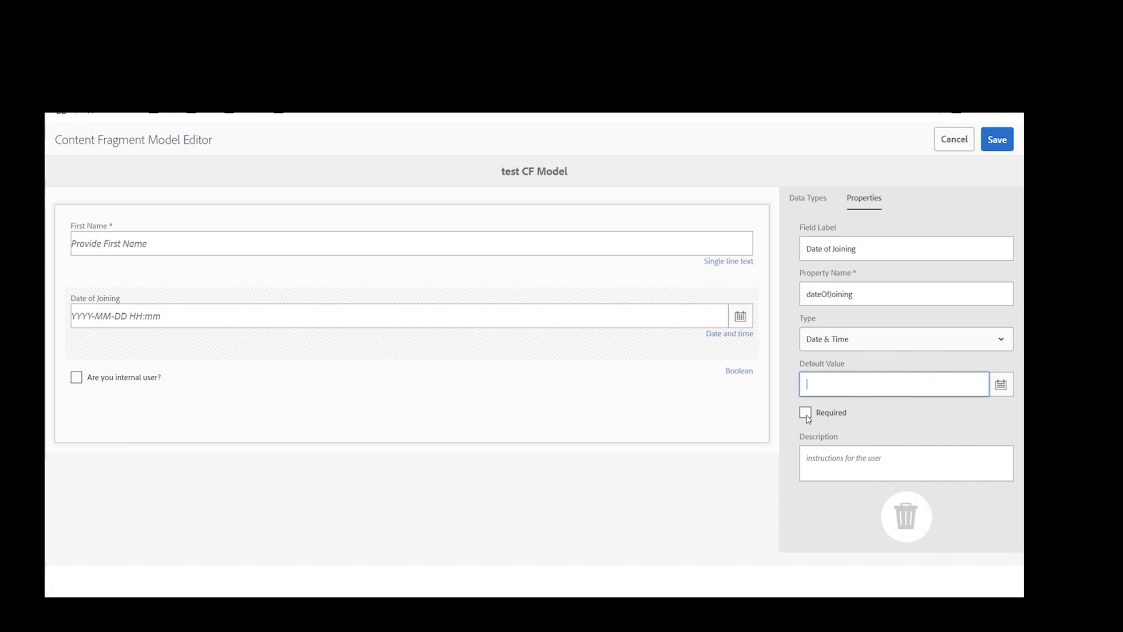
pyautogui.click(807, 199)
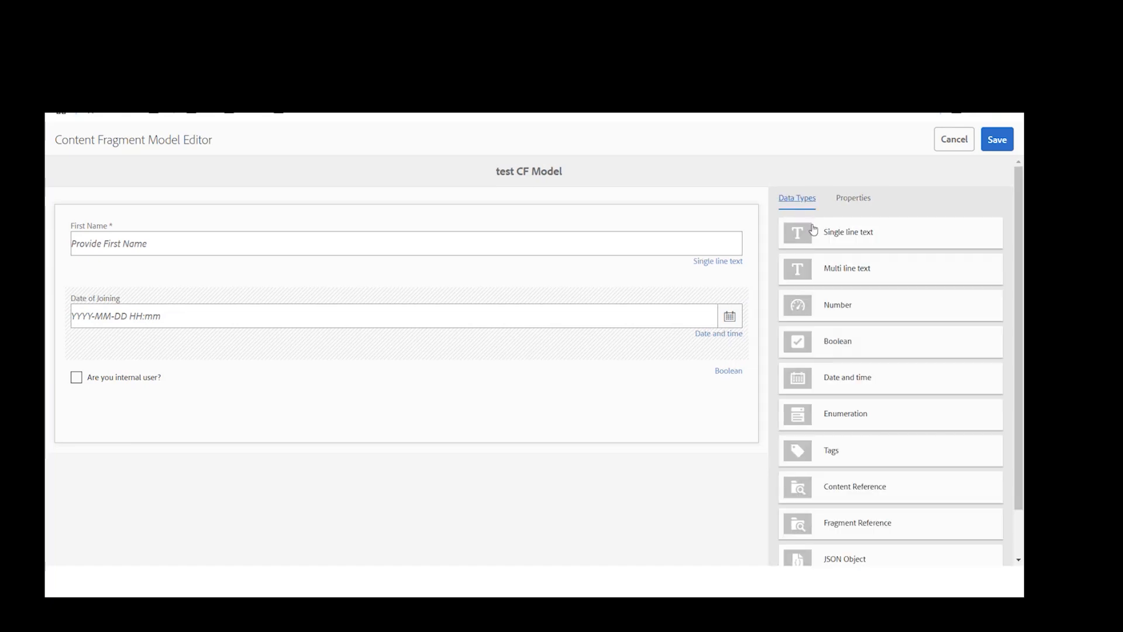
pyautogui.scroll(-2, 868, 356)
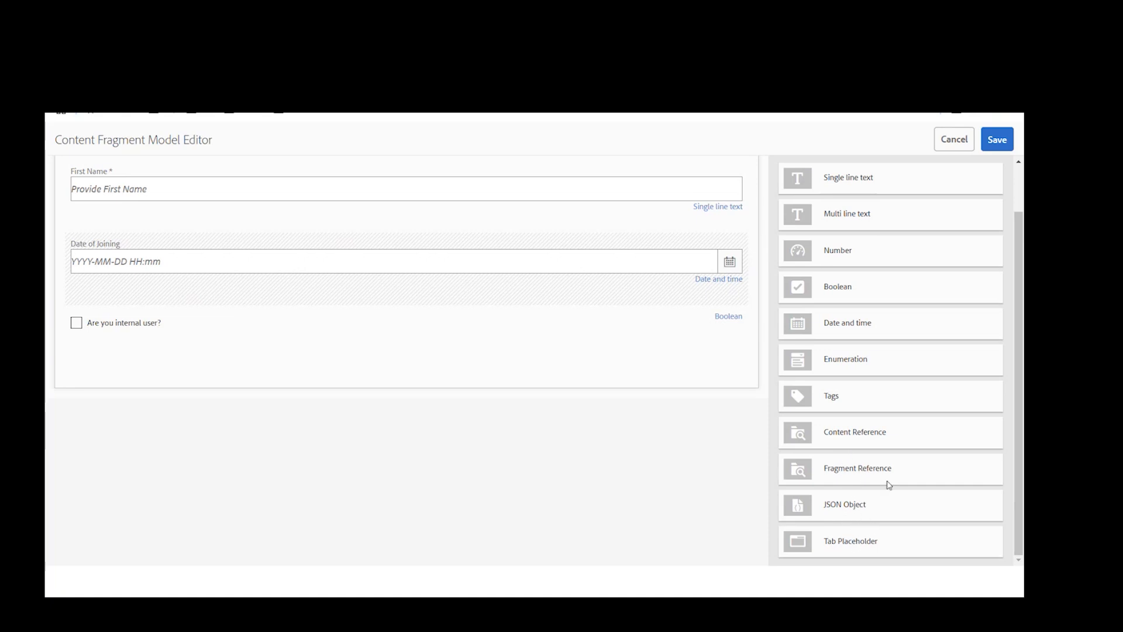
pyautogui.scroll(3, 319, 280)
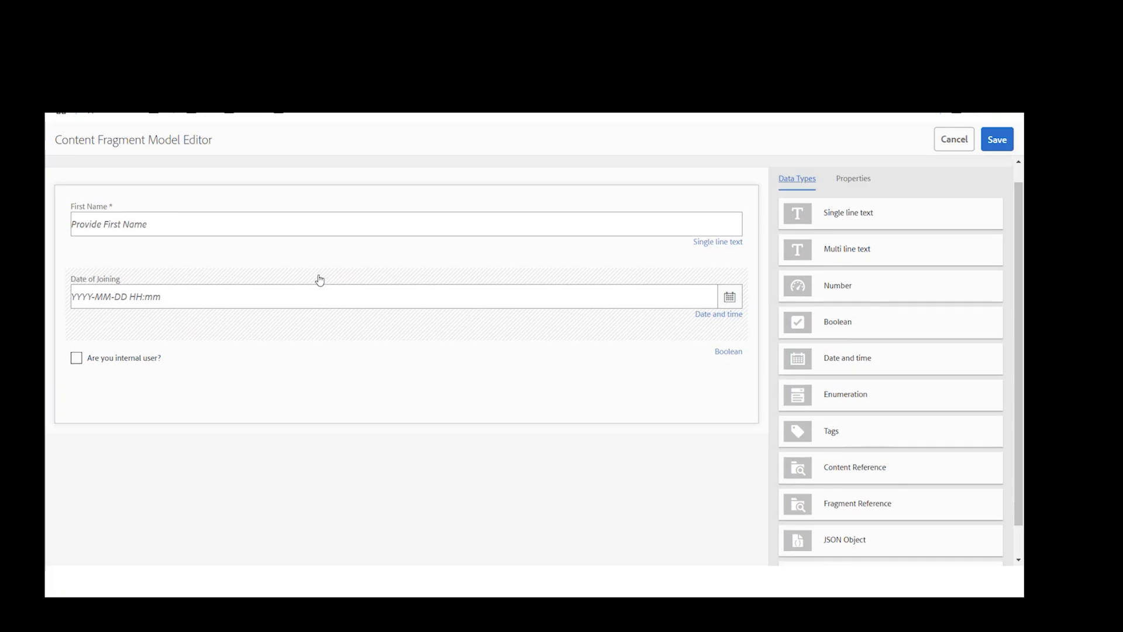
pyautogui.scroll(-3, 319, 281)
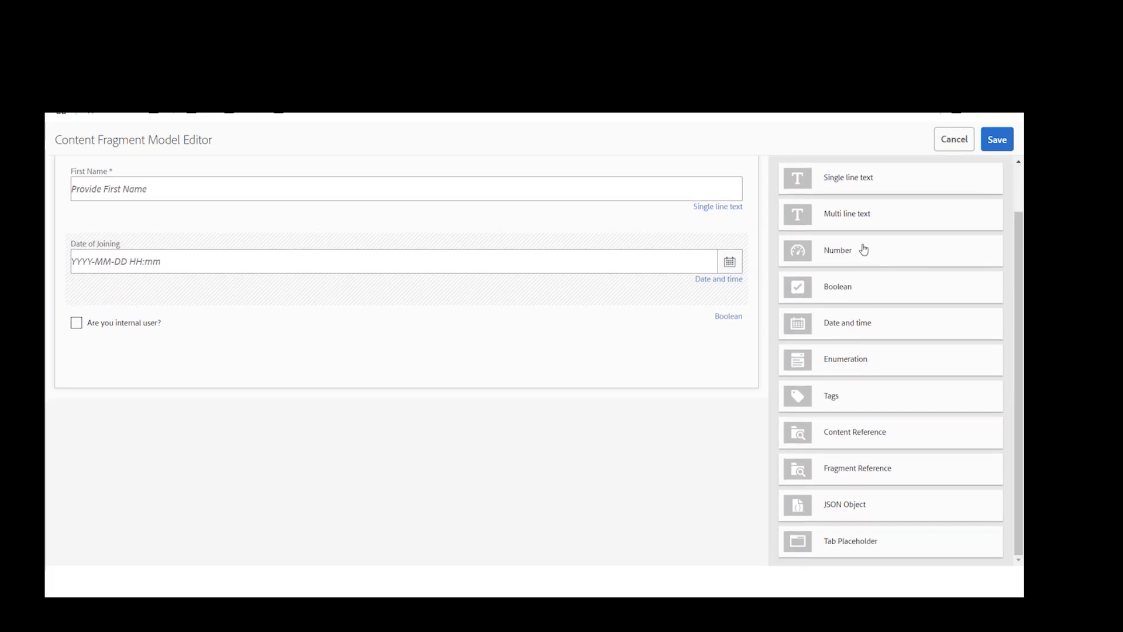
pyautogui.scroll(2, 894, 491)
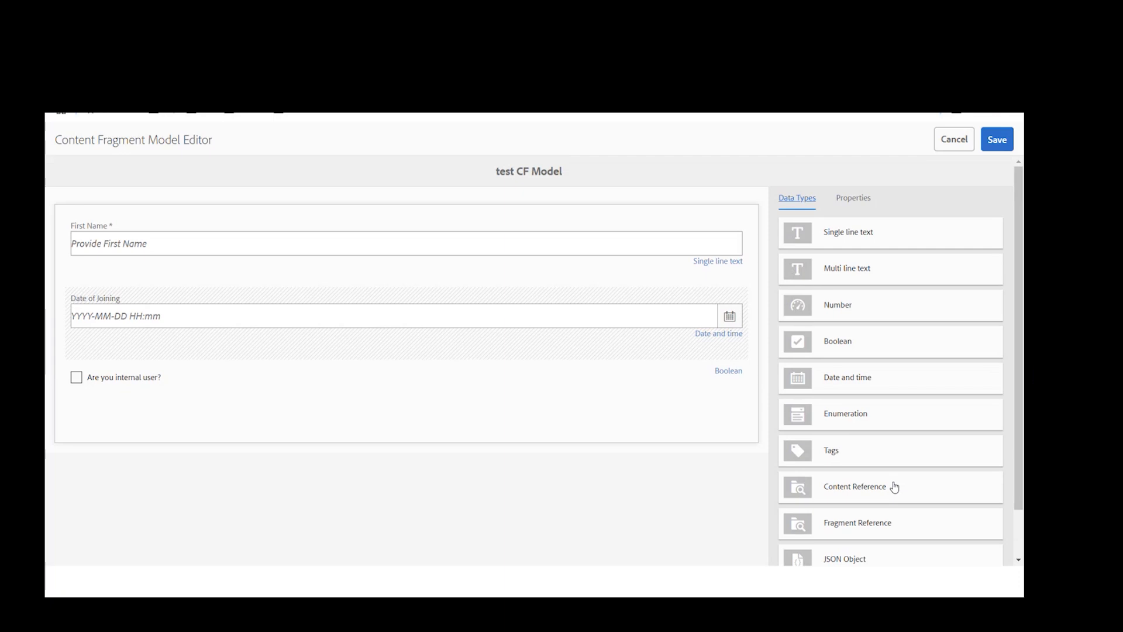
# Save the content fragment model and reopen test CF Model for editing
pyautogui.click(1000, 141)
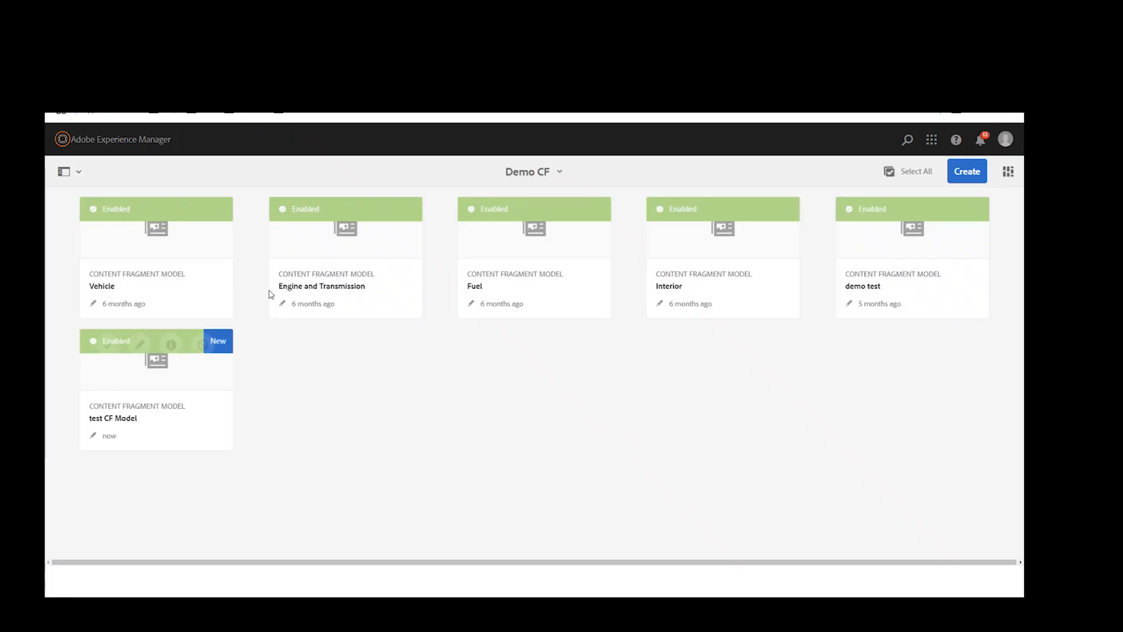
pyautogui.moveTo(157, 375)
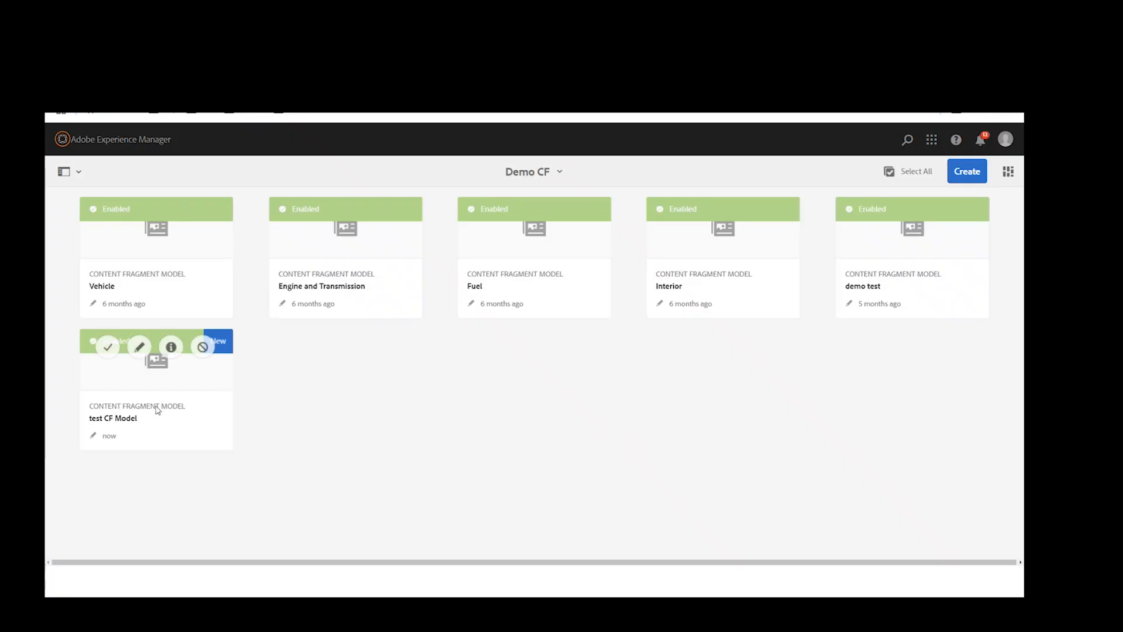
pyautogui.click(140, 349)
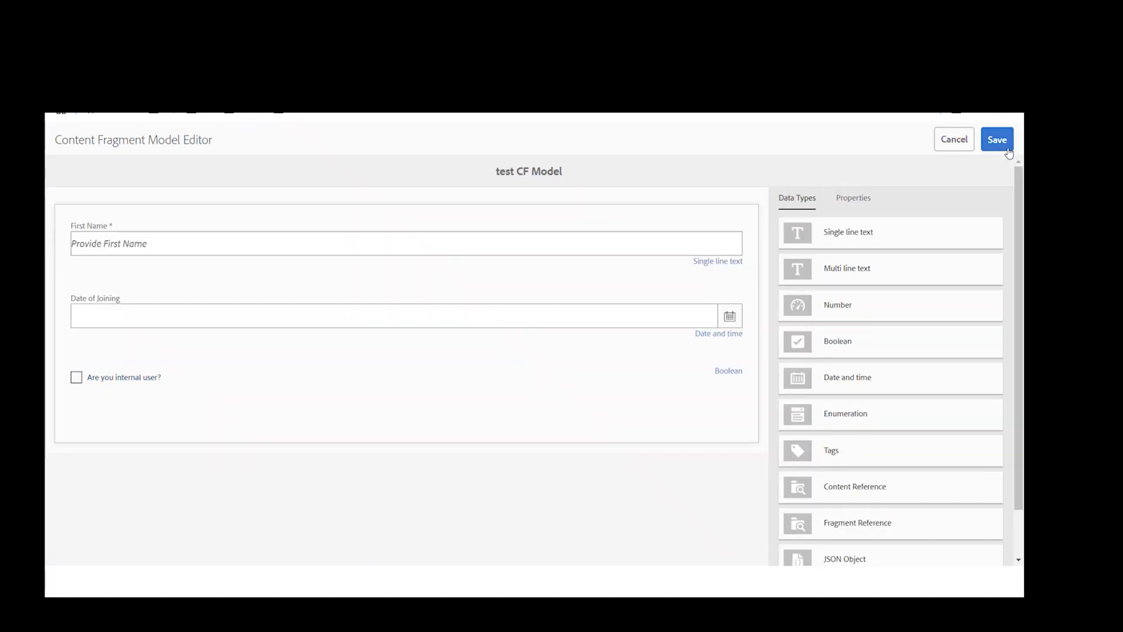
# Close the test CF Model editor without saving and return to the models in the Demo CF folder
pyautogui.click(948, 144)
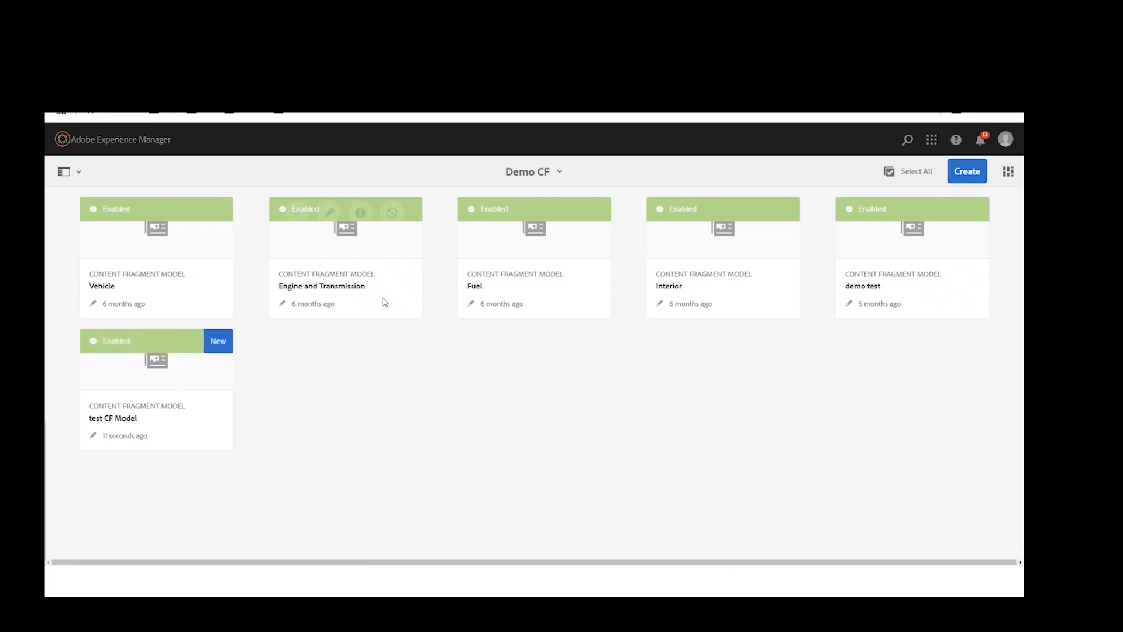
pyautogui.moveTo(313, 282)
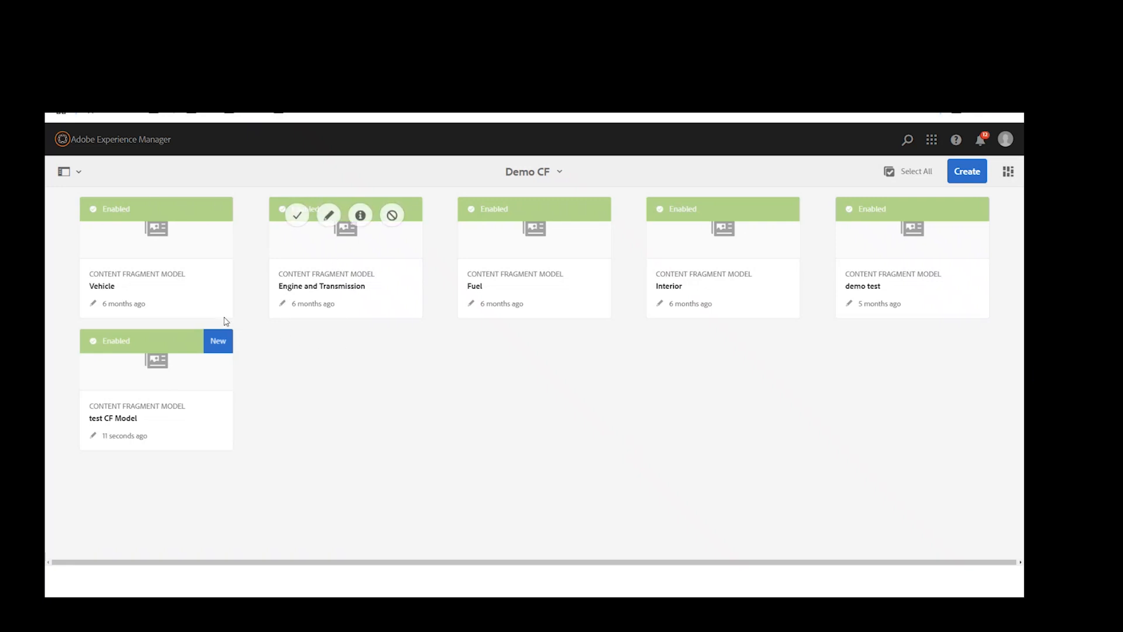
pyautogui.moveTo(158, 287)
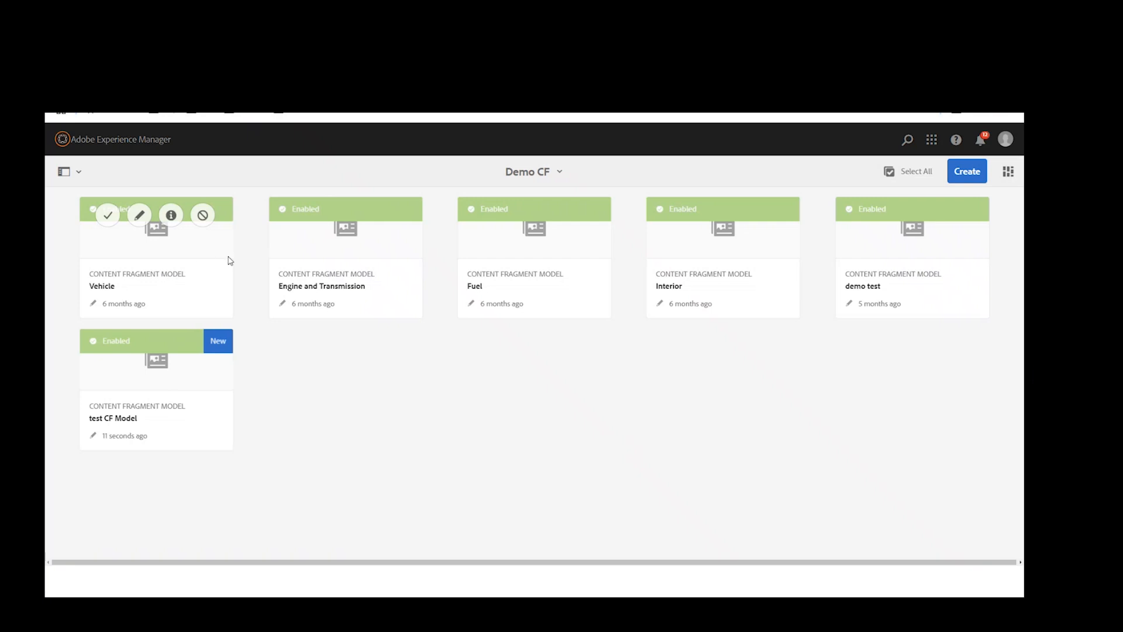
pyautogui.moveTo(338, 304)
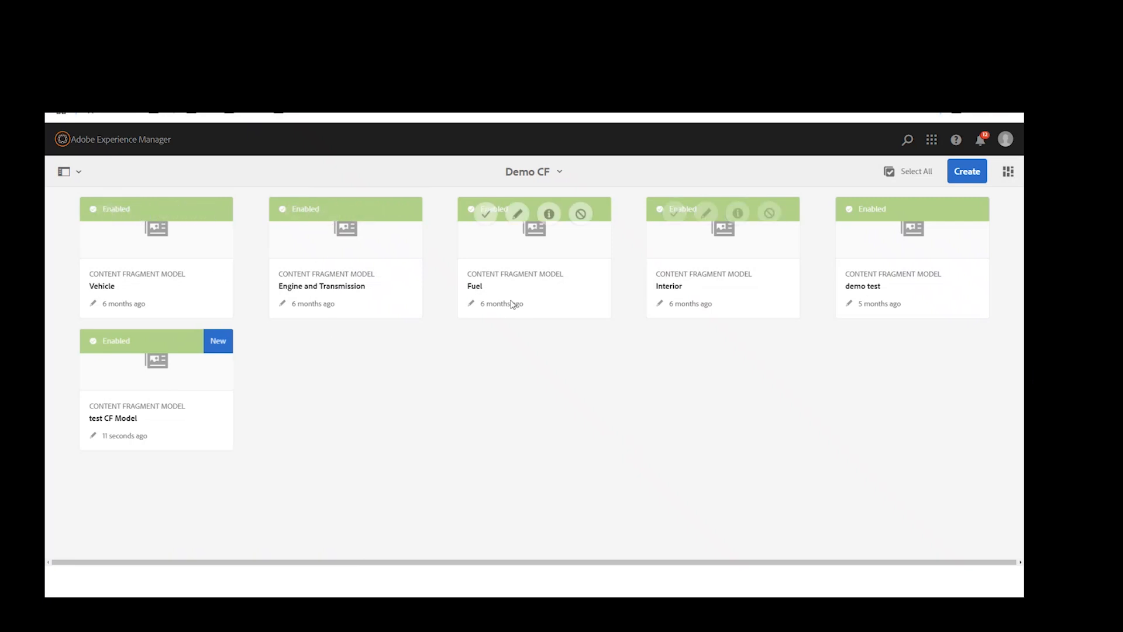
# Review the fields of the Interior model and the Engine and Transmission model, closing each without saving
pyautogui.click(708, 217)
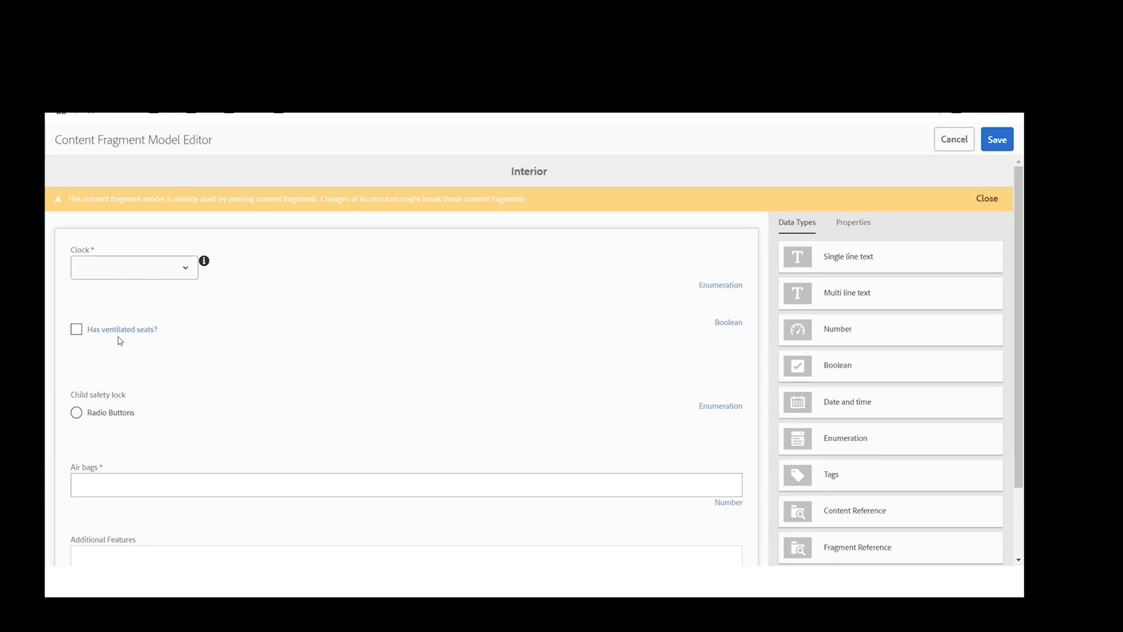
pyautogui.scroll(-1, 119, 351)
pyautogui.scroll(-1, 146, 357)
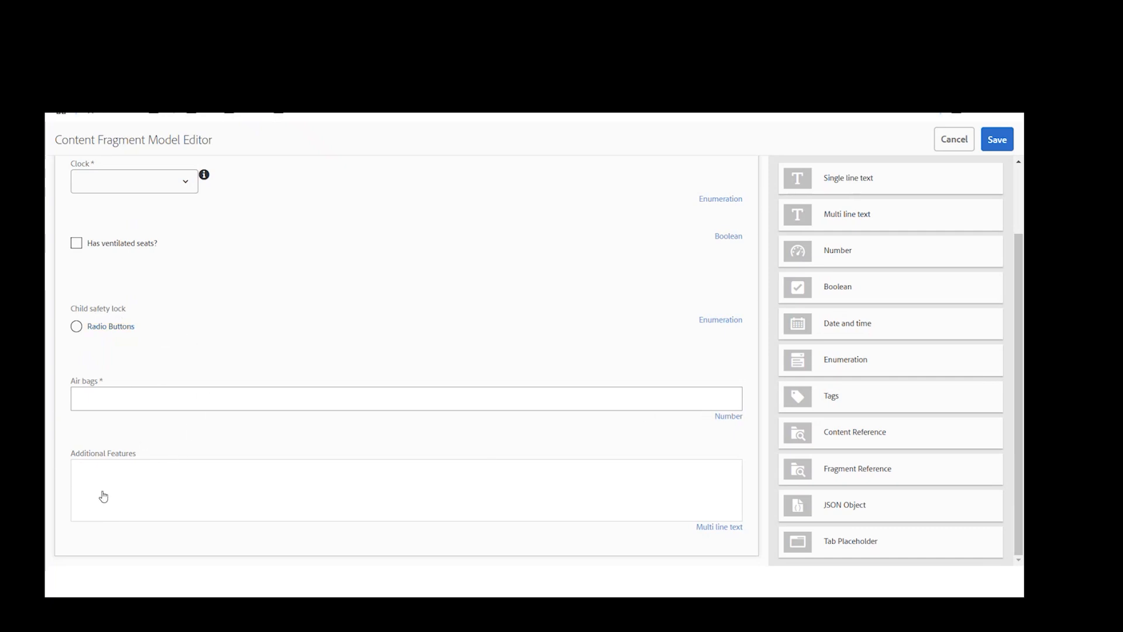
pyautogui.click(959, 144)
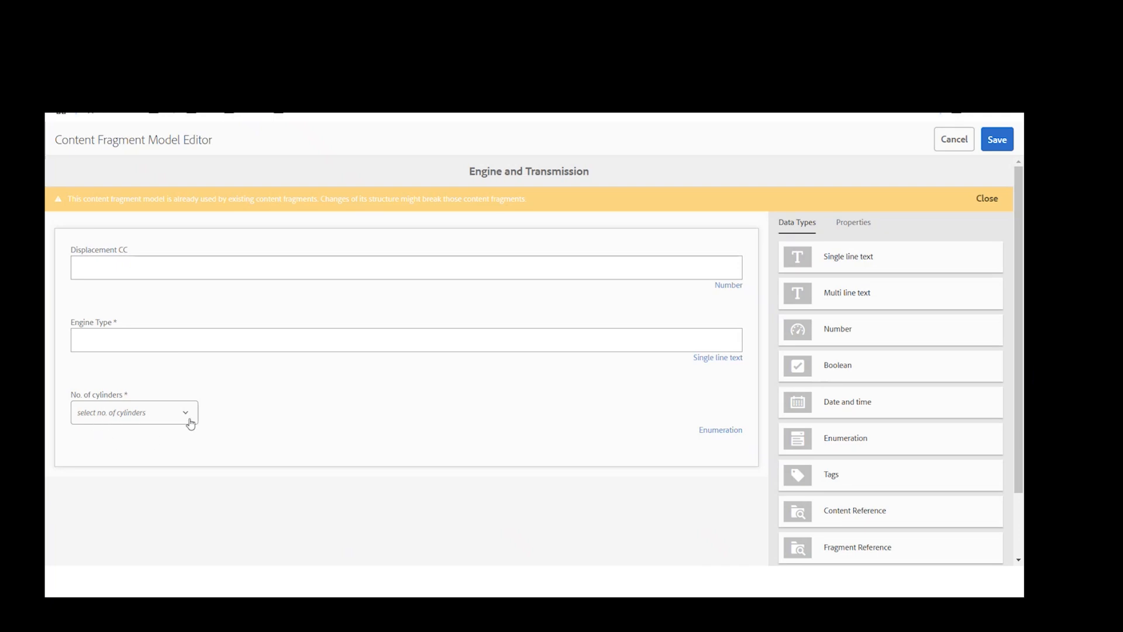
pyautogui.click(953, 140)
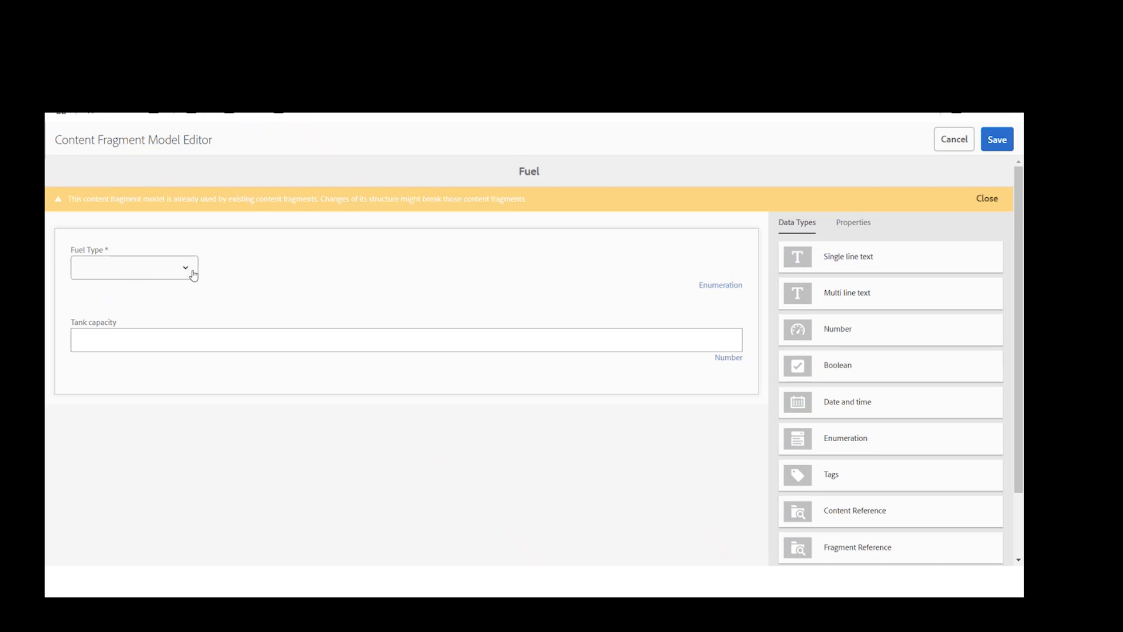
# Examine the Fuel Type field's properties in the Fuel model, including its dropdown options
pyautogui.click(178, 276)
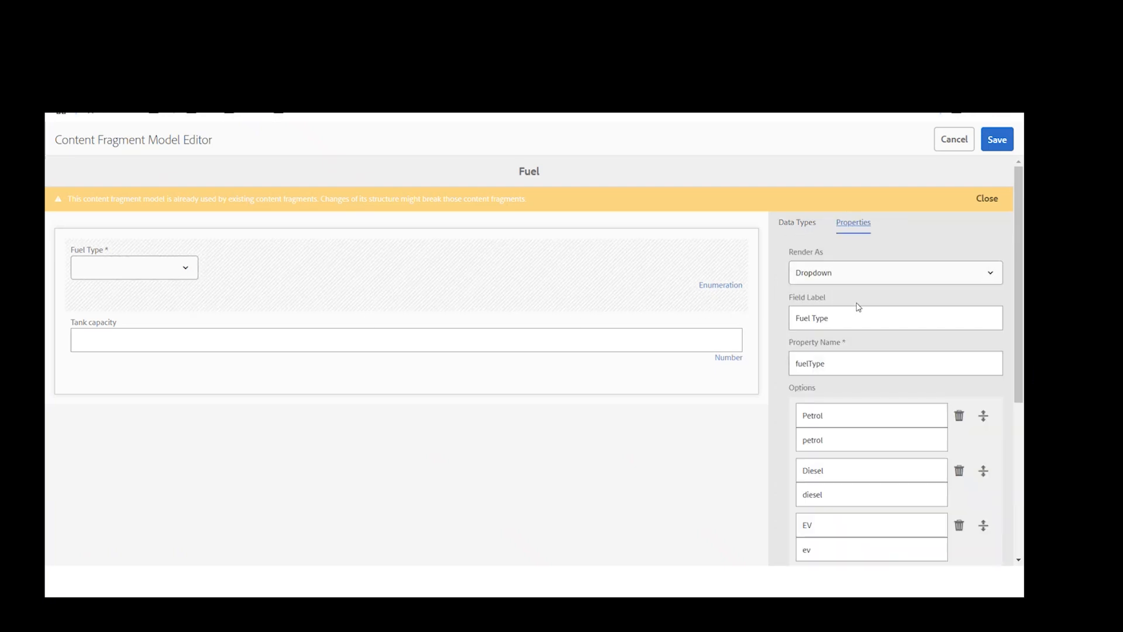
pyautogui.moveTo(838, 417); pyautogui.dragTo(798, 416)
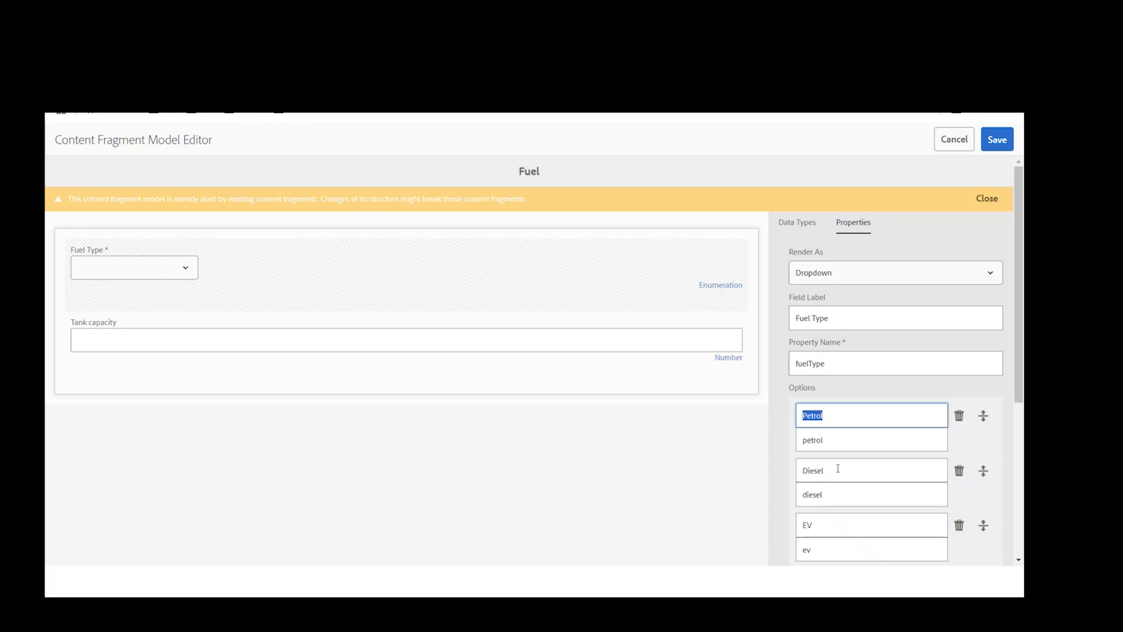
pyautogui.moveTo(835, 469); pyautogui.dragTo(801, 463)
pyautogui.scroll(-1, 897, 437)
pyautogui.scroll(-2, 855, 448)
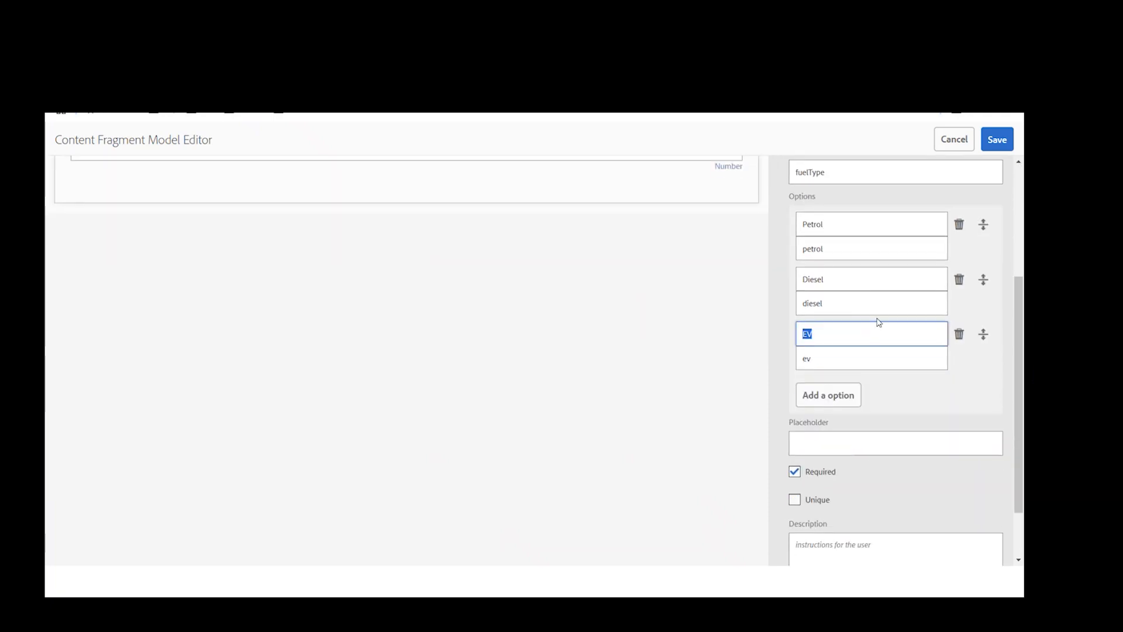
pyautogui.scroll(-1, 875, 410)
pyautogui.scroll(4, 878, 416)
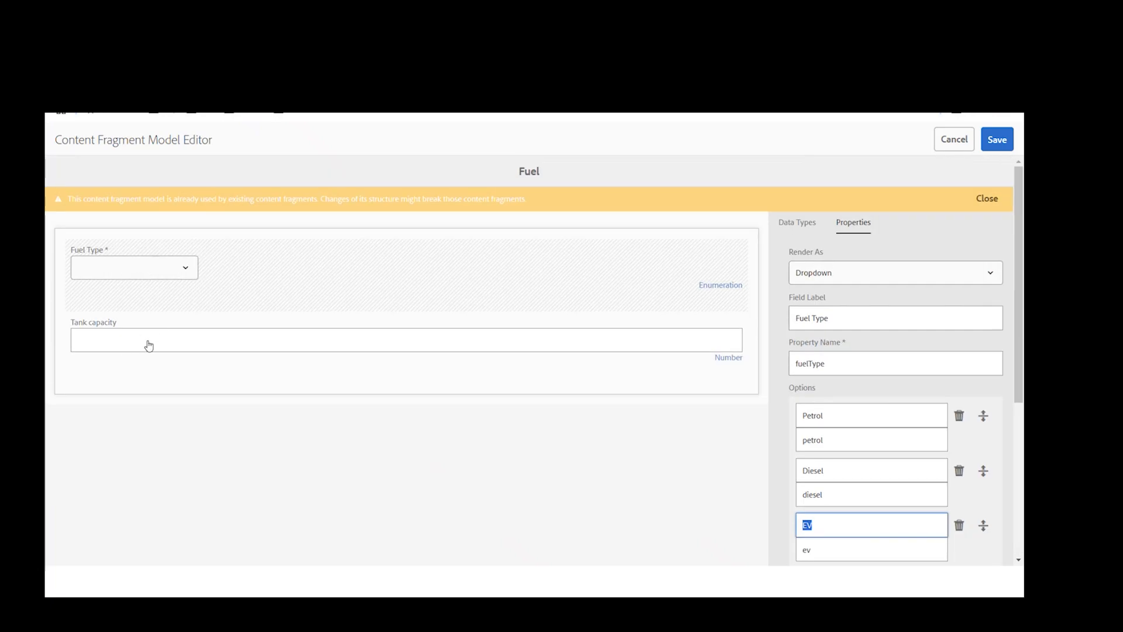
# Examine the Tank capacity field's type and validation properties, and close the Fuel model without saving
pyautogui.click(150, 346)
pyautogui.scroll(-2, 875, 415)
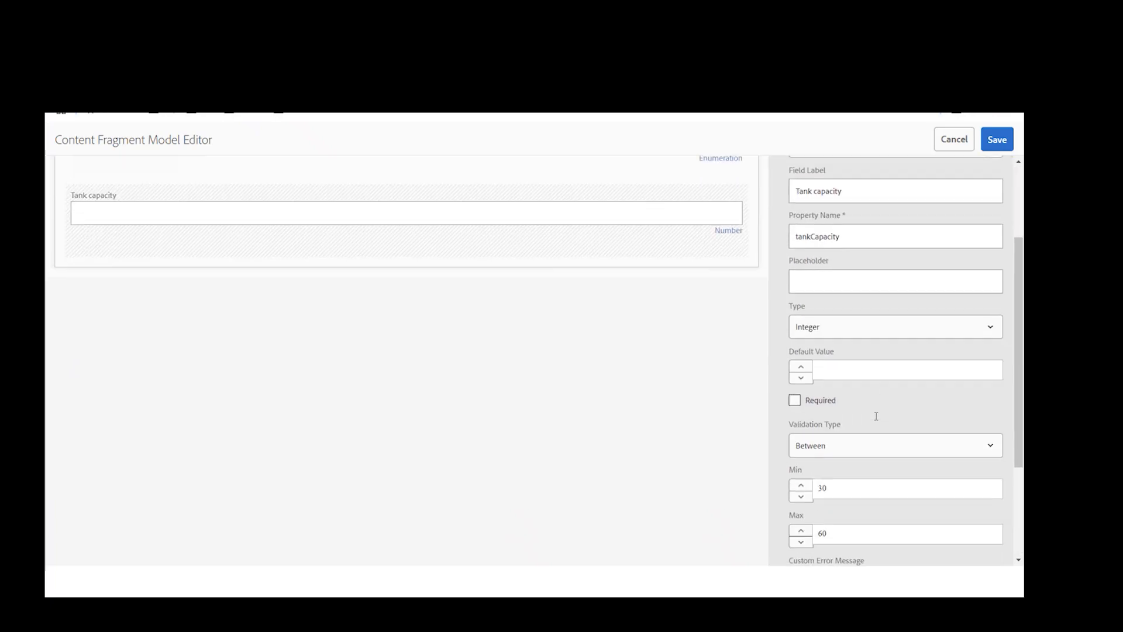
pyautogui.scroll(-2, 875, 415)
pyautogui.scroll(4, 876, 414)
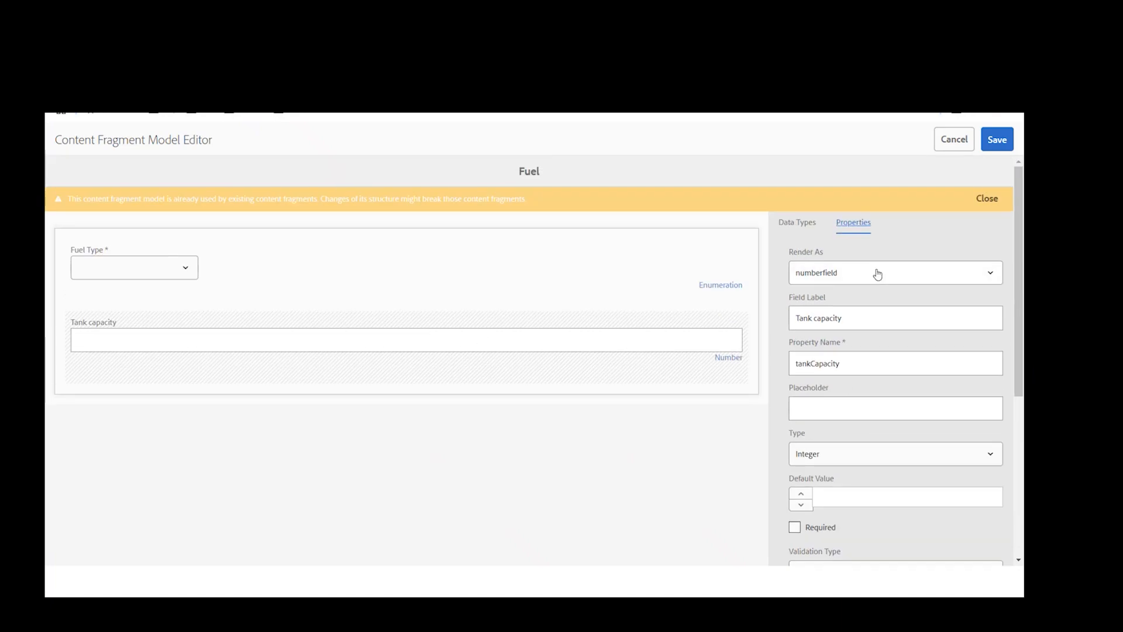
pyautogui.click(943, 146)
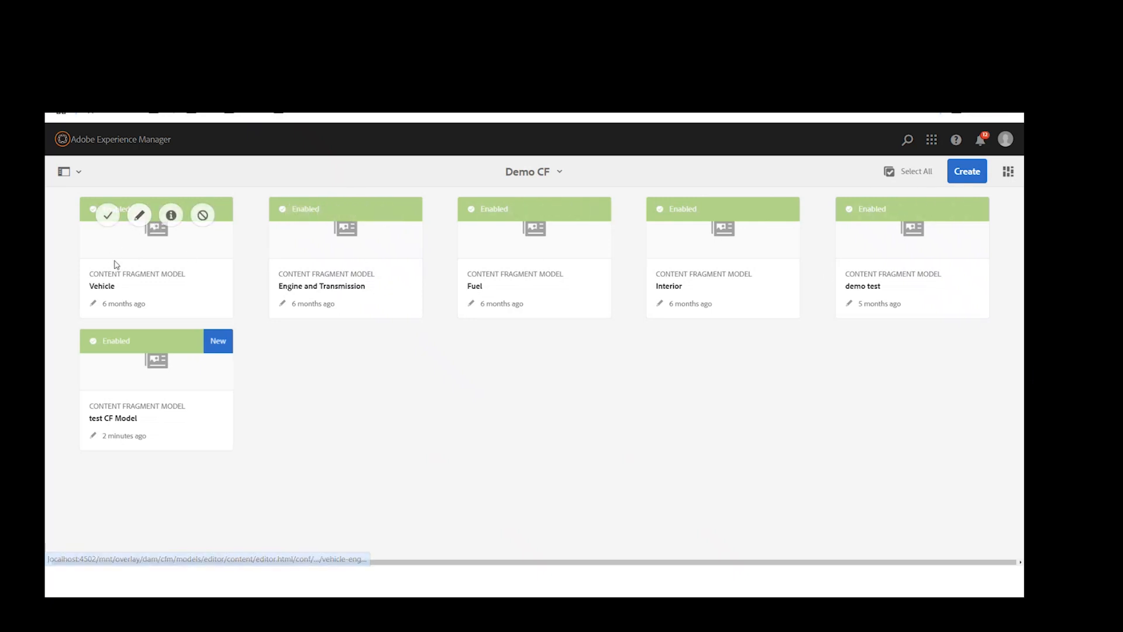
# Open the Vehicle model for editing and compare the properties of its Vehicle Image content reference and Engine fragment reference
pyautogui.click(139, 216)
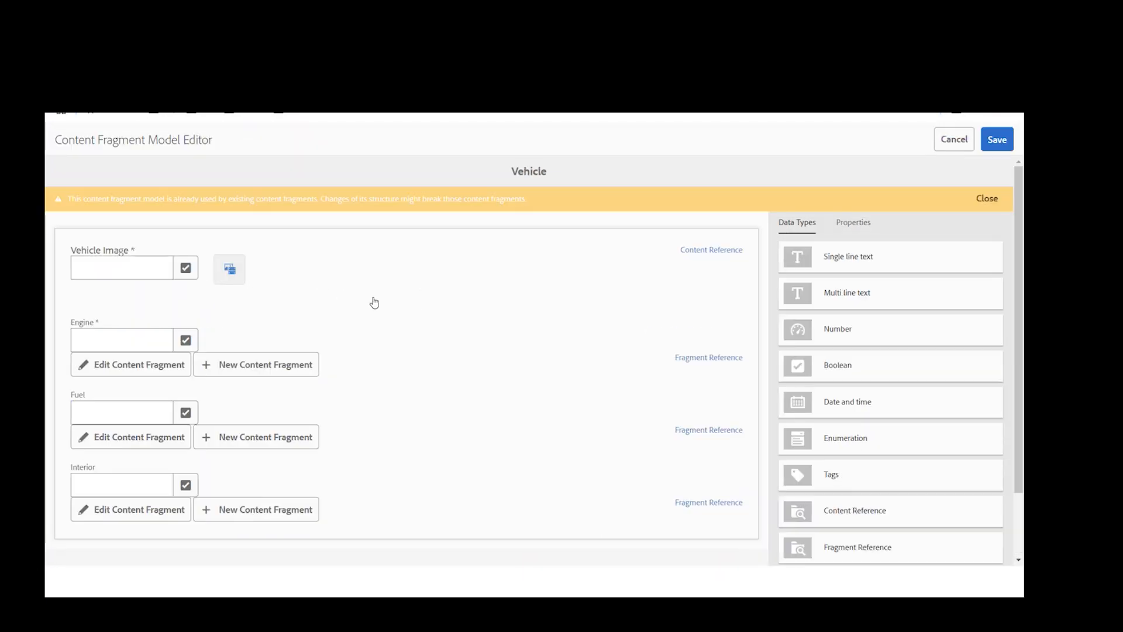
pyautogui.click(253, 274)
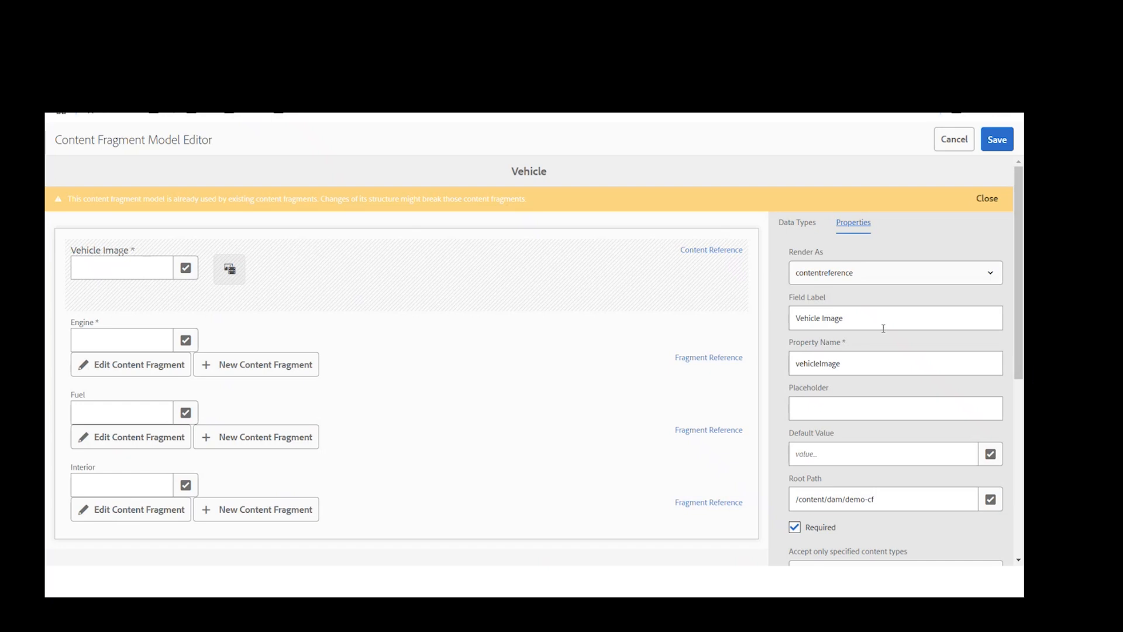
pyautogui.click(810, 222)
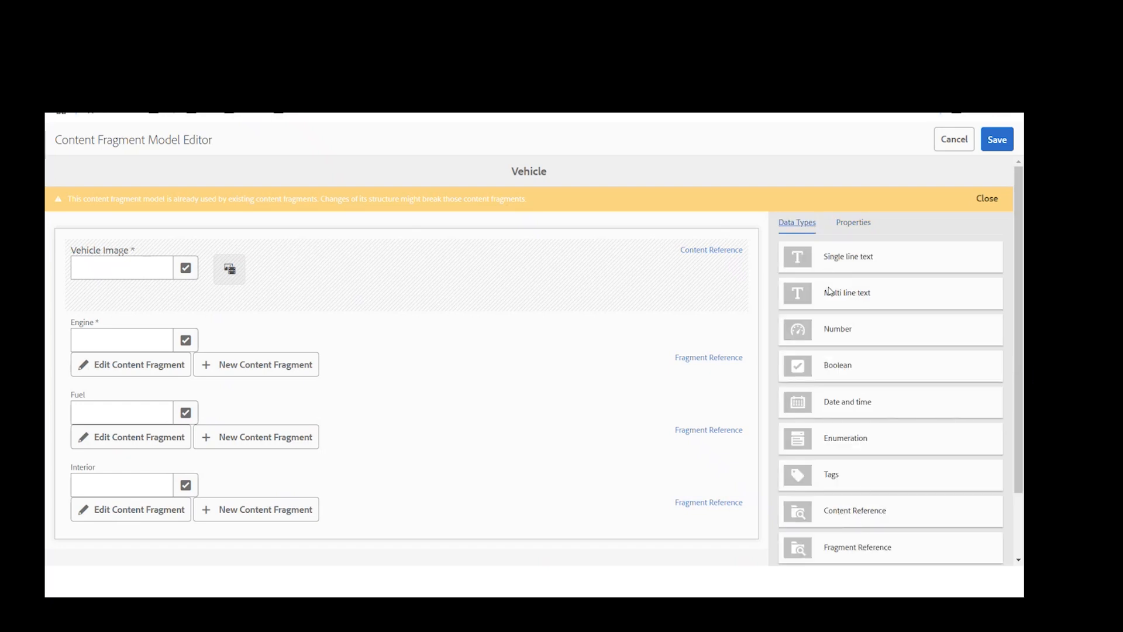
pyautogui.click(850, 226)
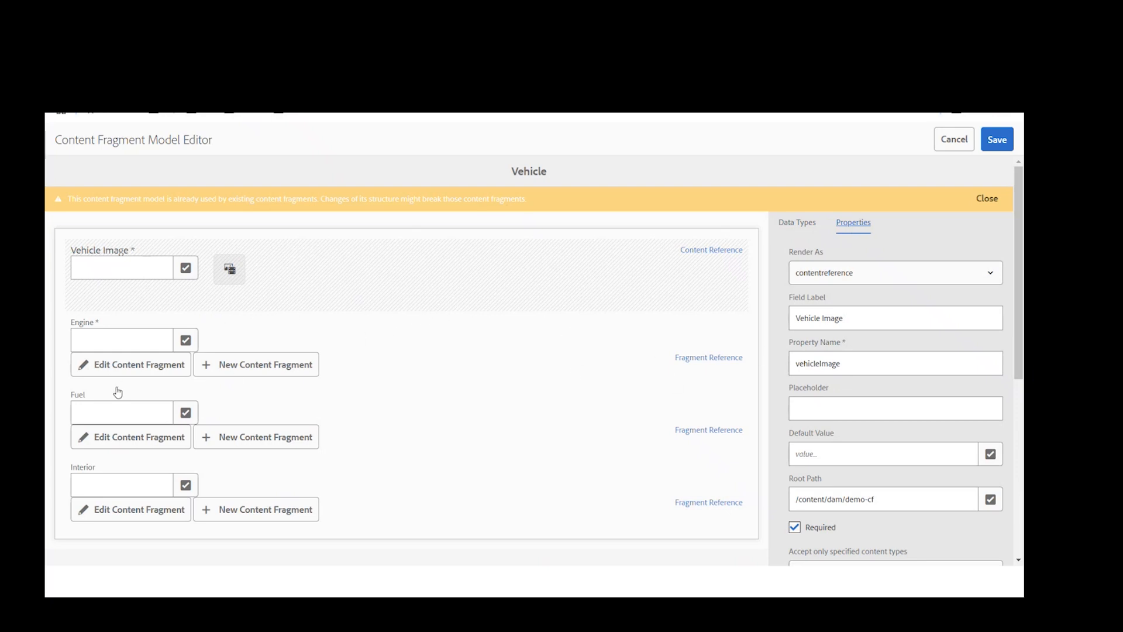
pyautogui.click(407, 345)
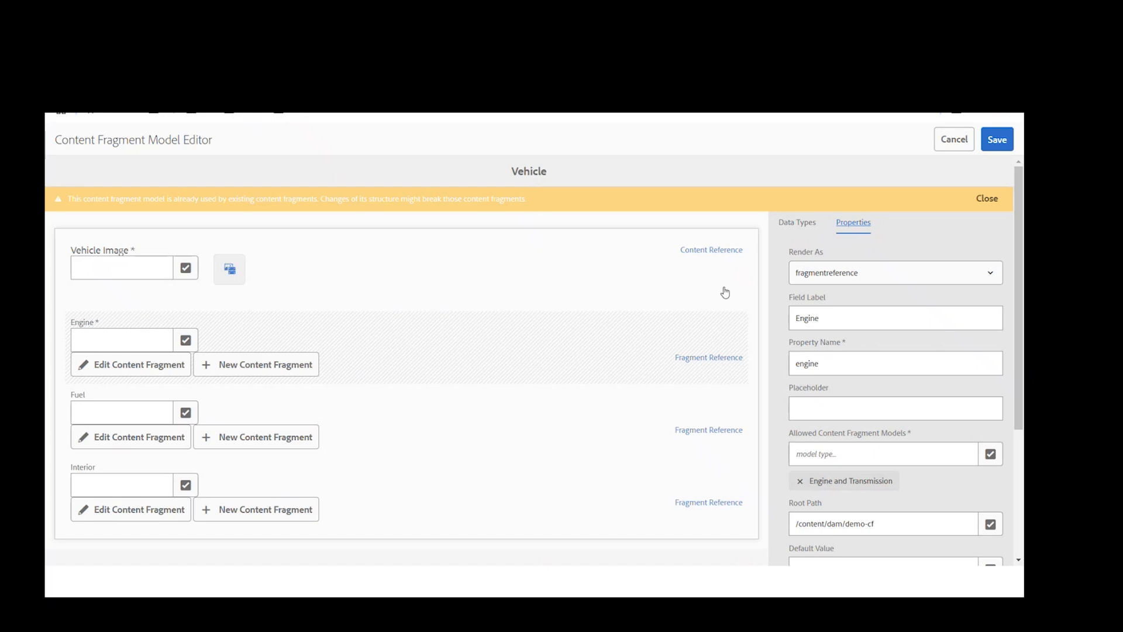
pyautogui.click(696, 276)
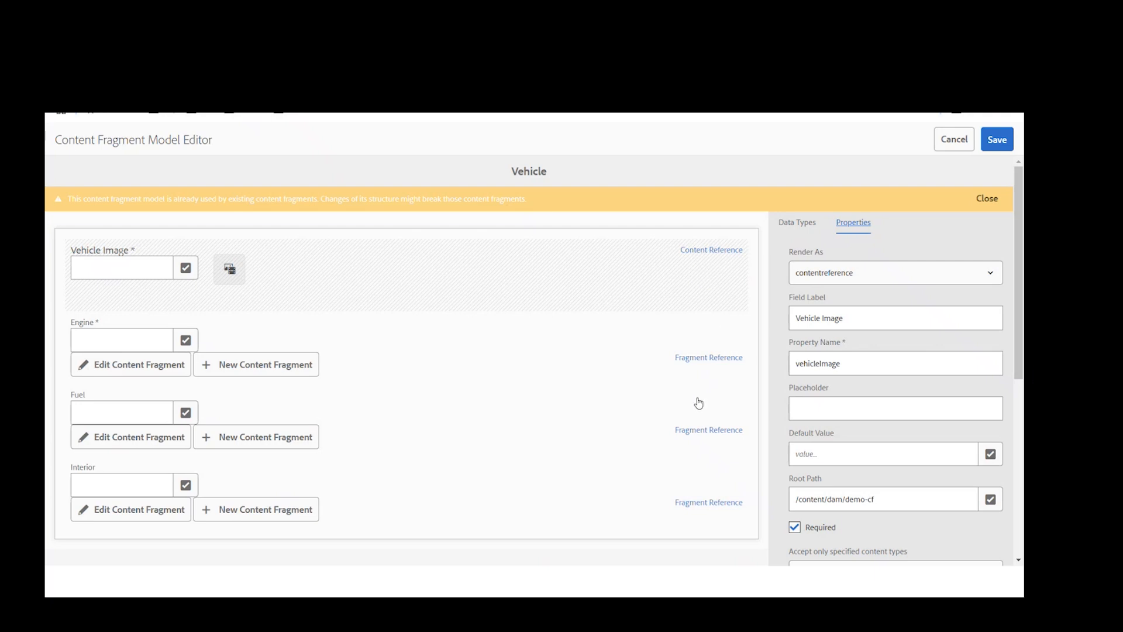
pyautogui.click(620, 368)
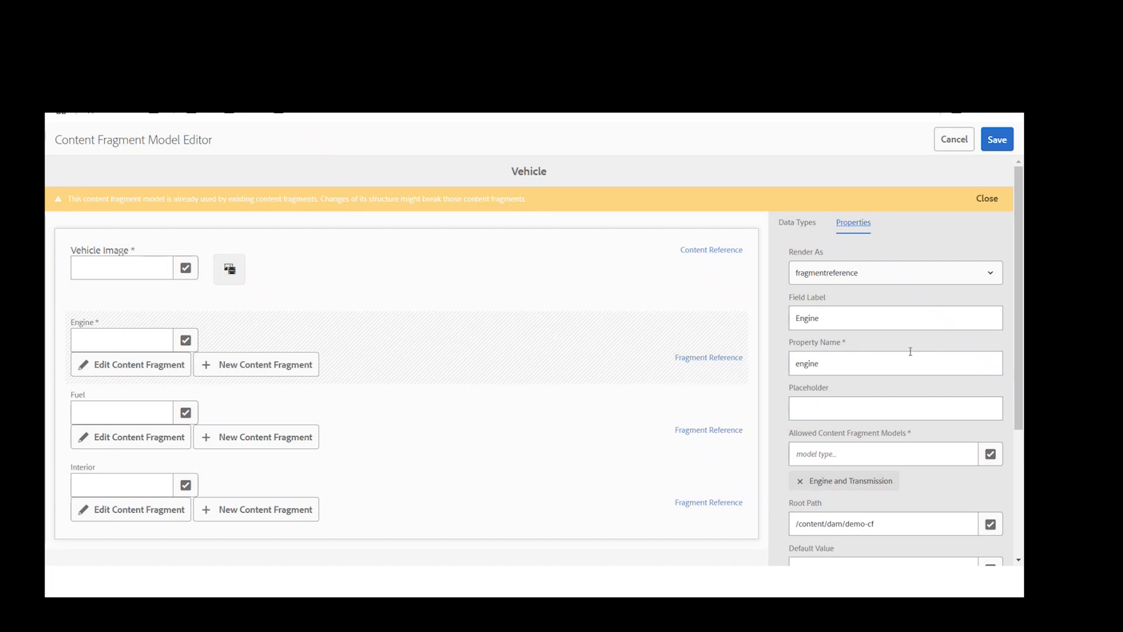
# Check the models selectable under Allowed Content Fragment Models for the Engine field, and cancel the selection
pyautogui.scroll(-2, 908, 410)
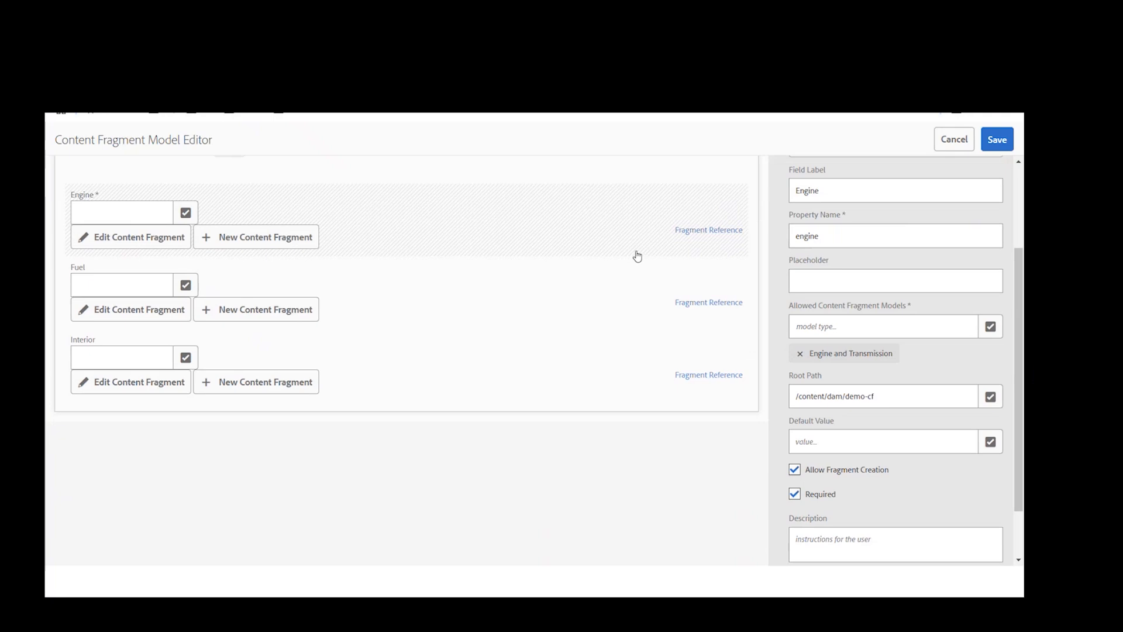
pyautogui.scroll(-1, 844, 283)
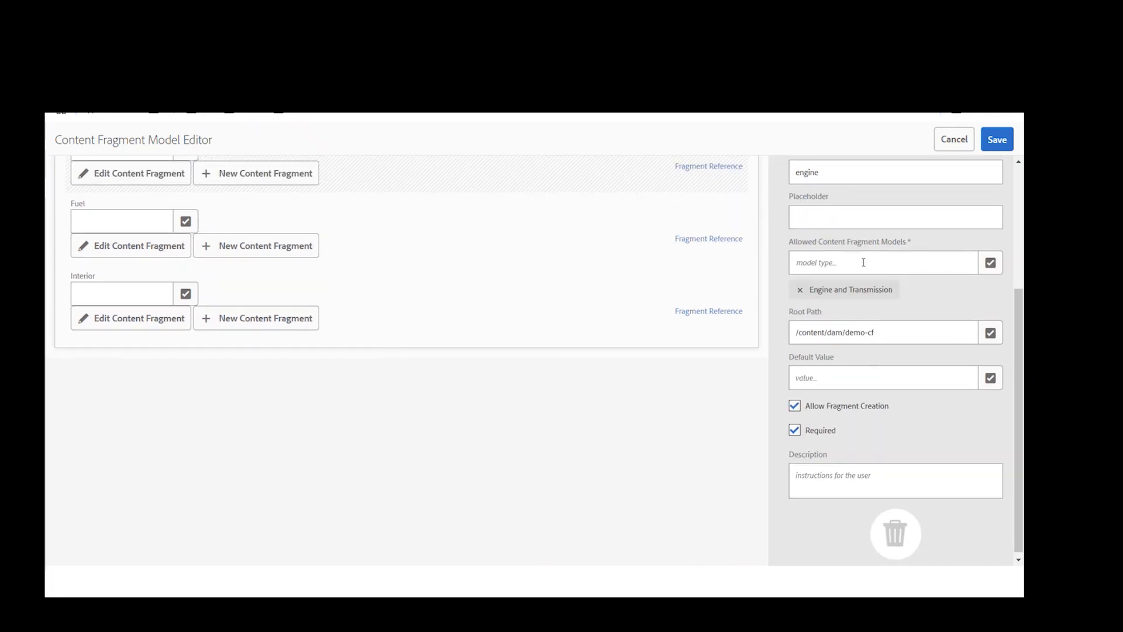
pyautogui.moveTo(790, 243); pyautogui.dragTo(895, 247)
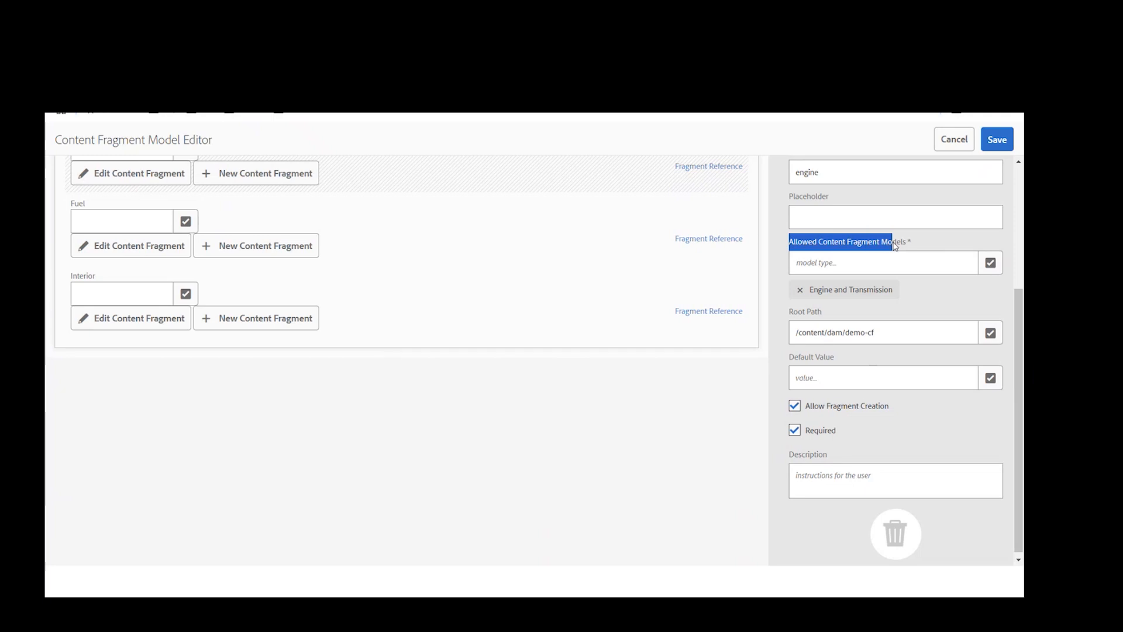
pyautogui.click(990, 263)
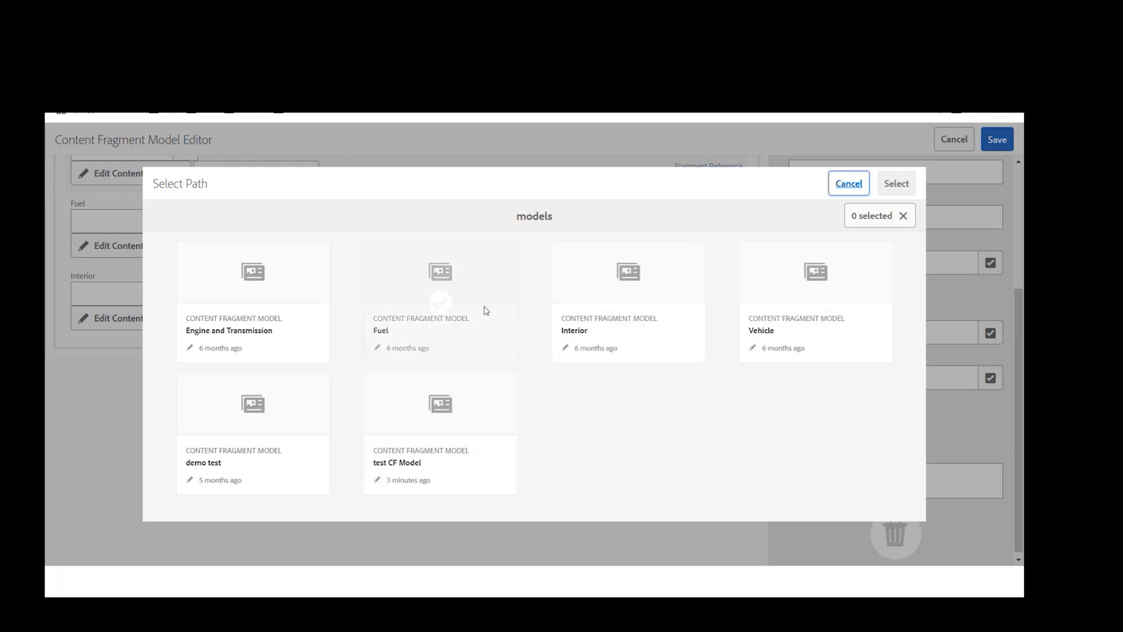
pyautogui.click(849, 183)
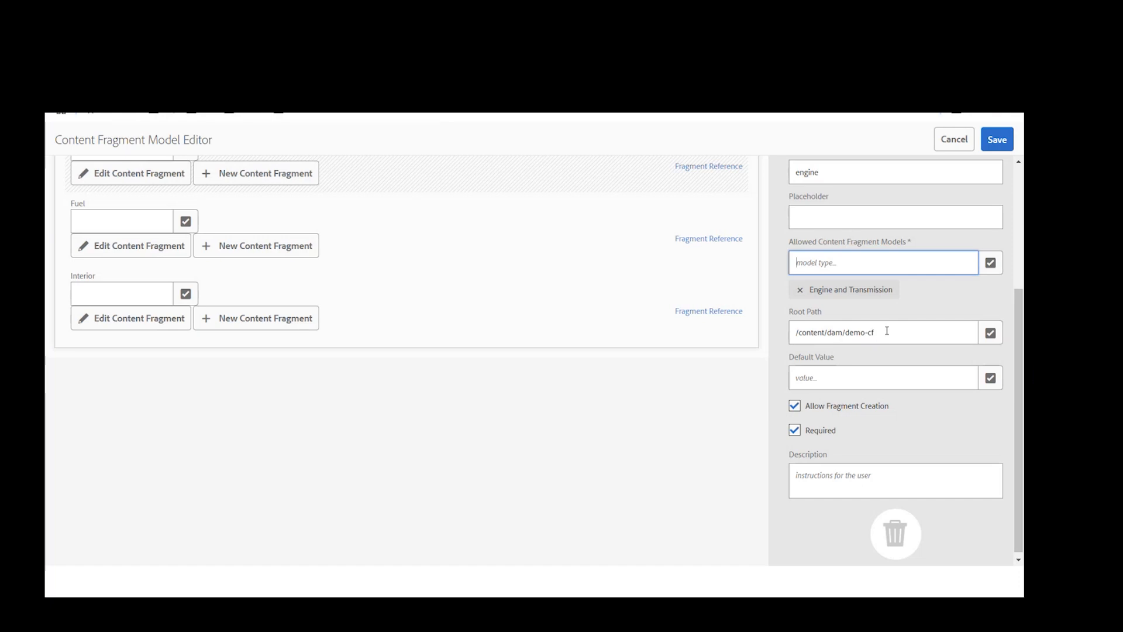
# Inspect the Root Path of the Engine fragment reference without changing it
pyautogui.moveTo(887, 331); pyautogui.dragTo(786, 333)
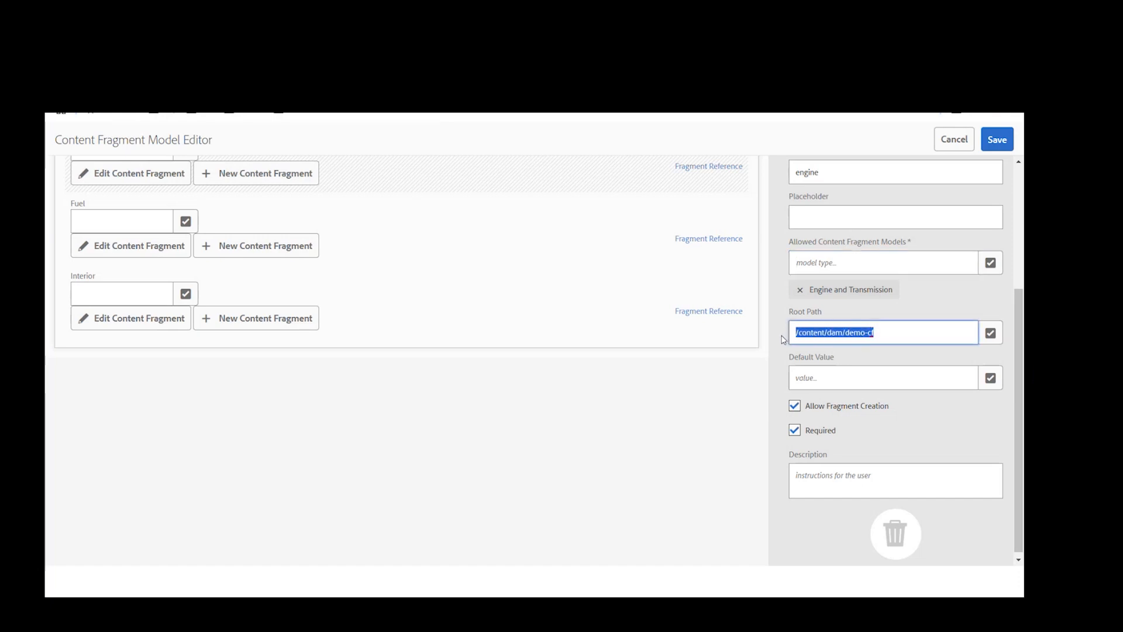
pyautogui.scroll(1, 532, 340)
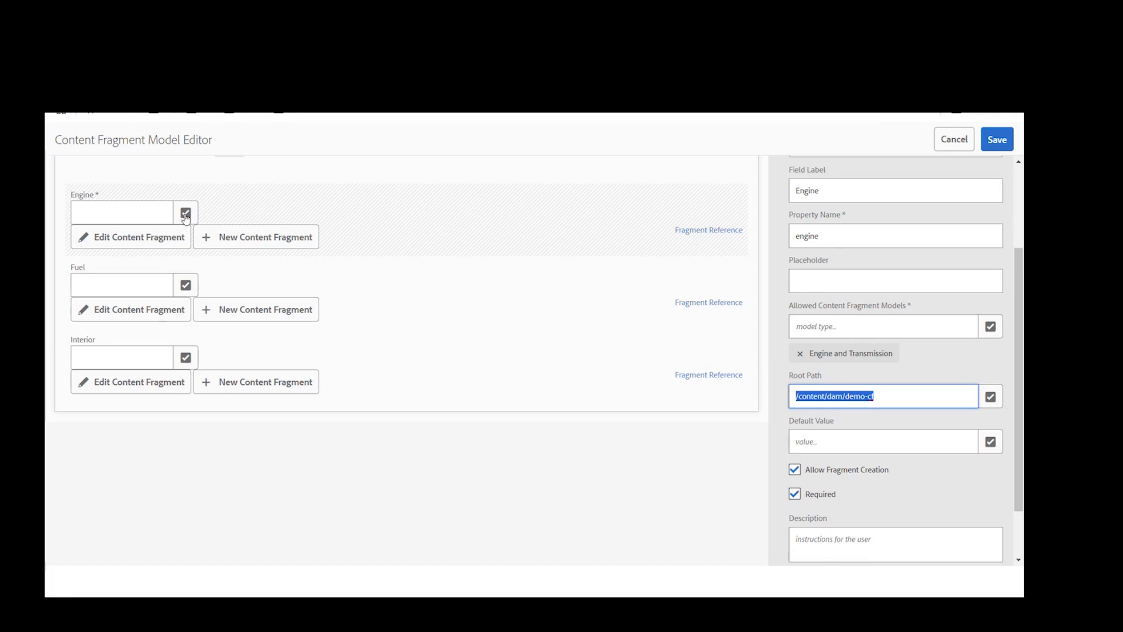
pyautogui.click(881, 396)
pyautogui.moveTo(889, 396); pyautogui.dragTo(781, 400)
pyautogui.click(892, 398)
pyautogui.scroll(-1, 890, 469)
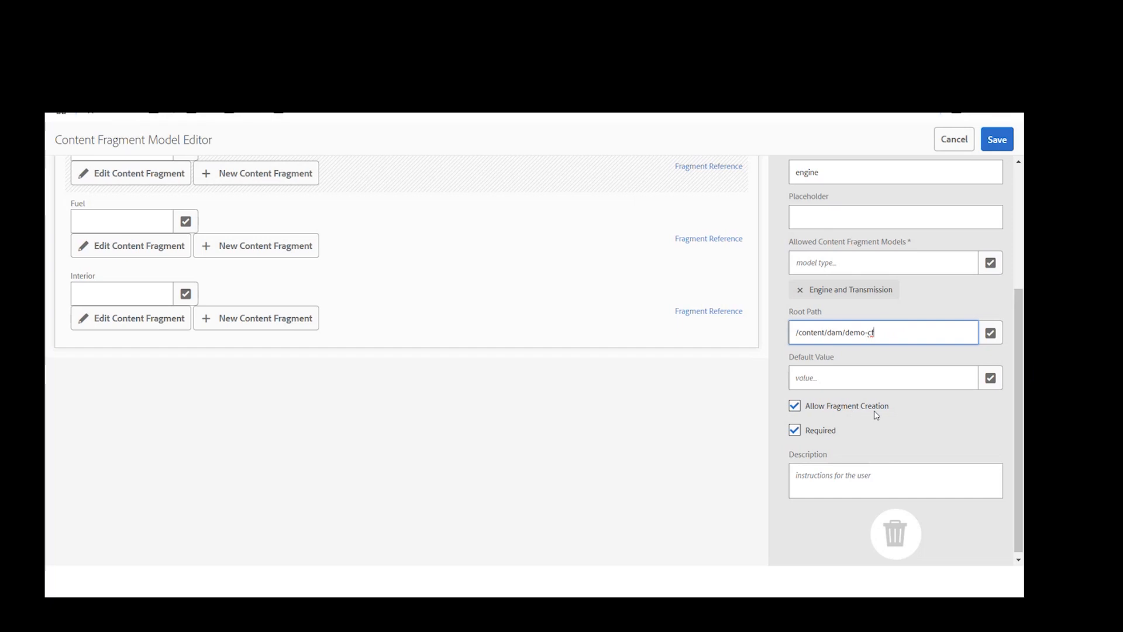
# Disable Allow Fragment Creation for the Engine field and enable it again
pyautogui.scroll(2, 737, 410)
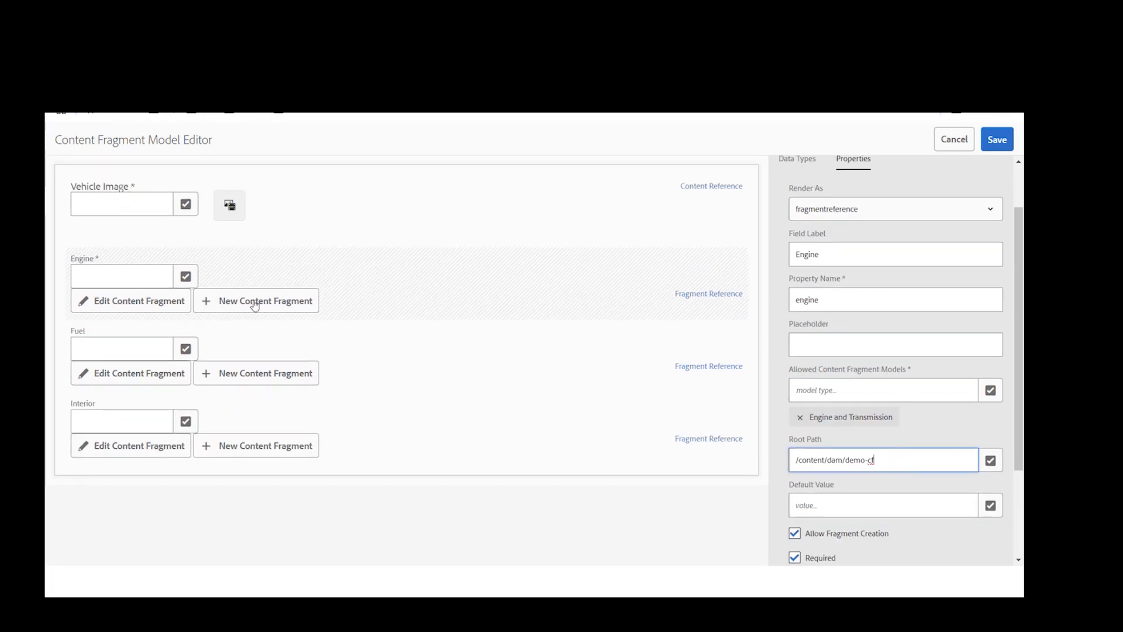
pyautogui.scroll(-2, 585, 380)
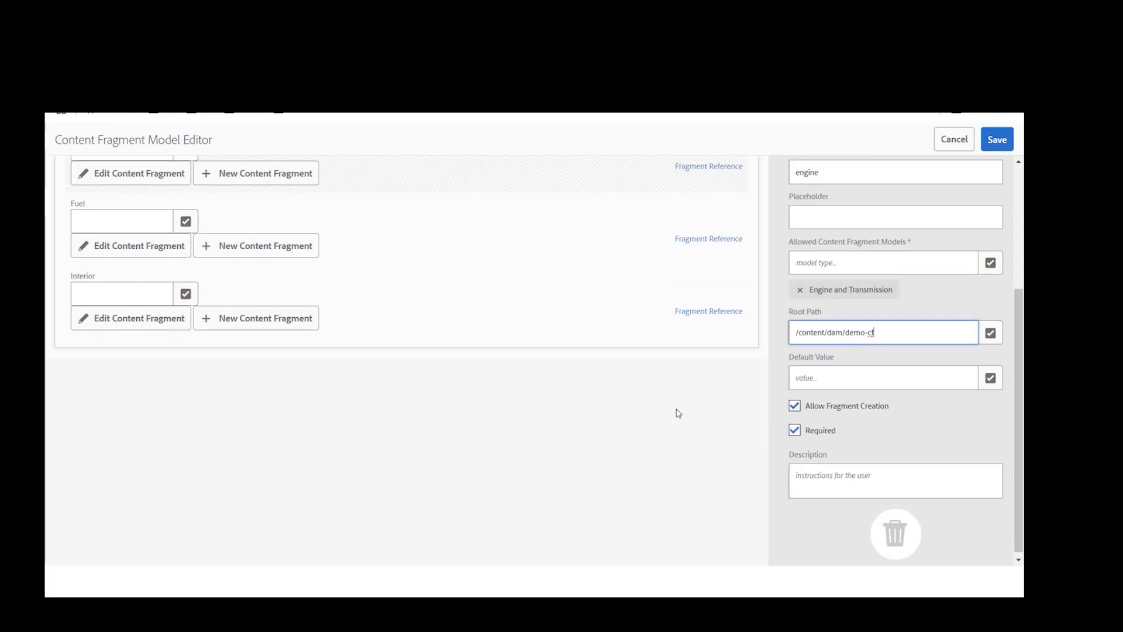
pyautogui.click(794, 406)
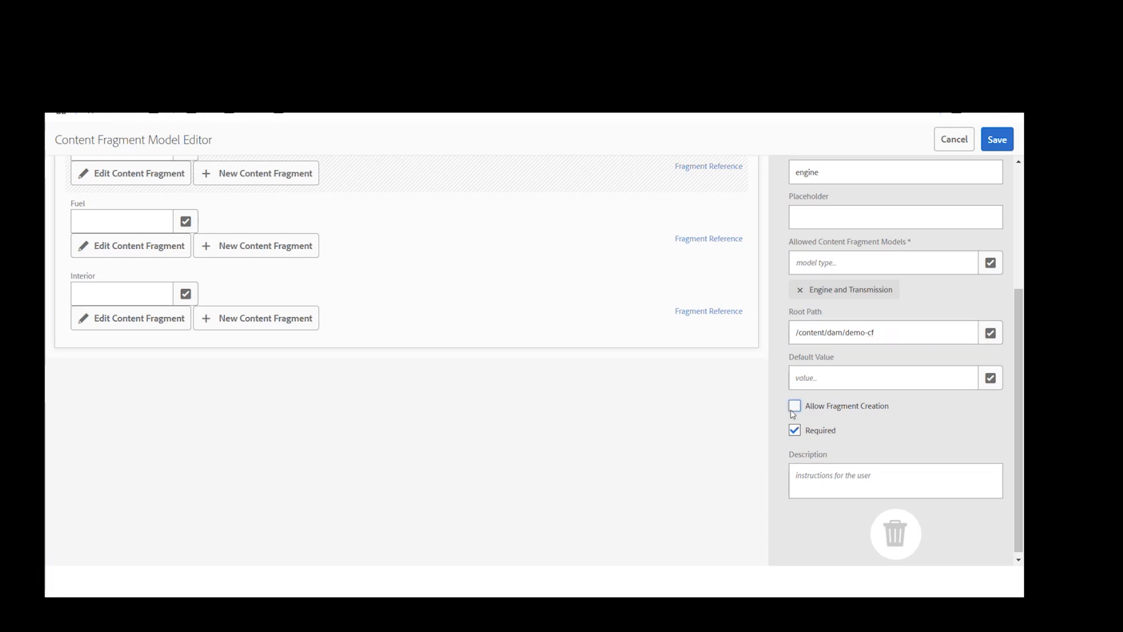
pyautogui.scroll(1, 308, 288)
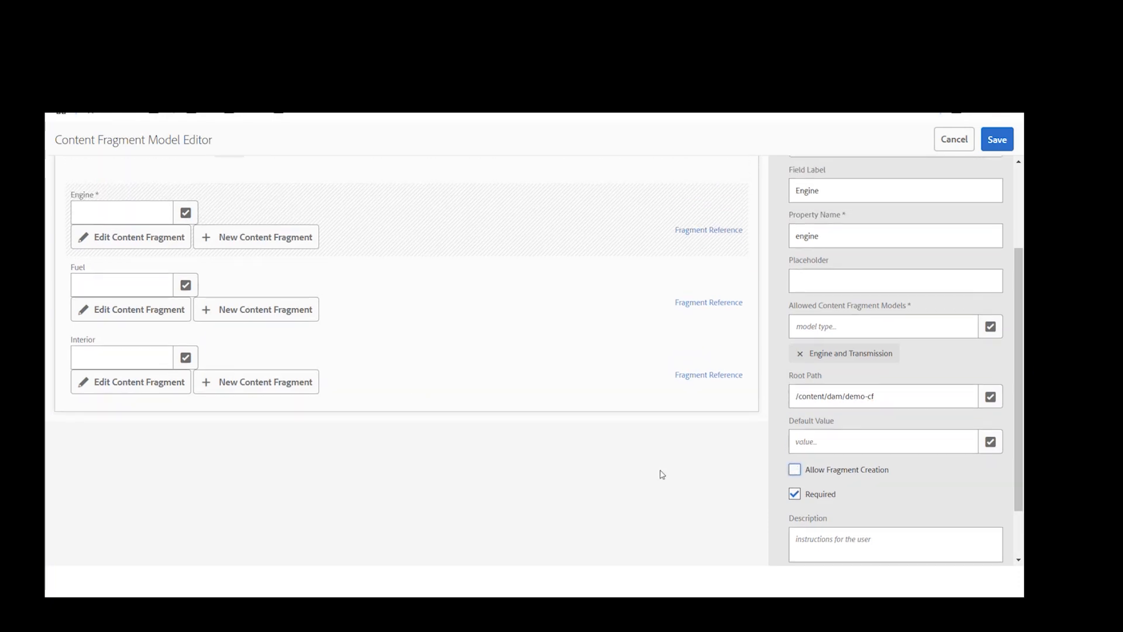
pyautogui.click(794, 470)
pyautogui.scroll(-1, 893, 488)
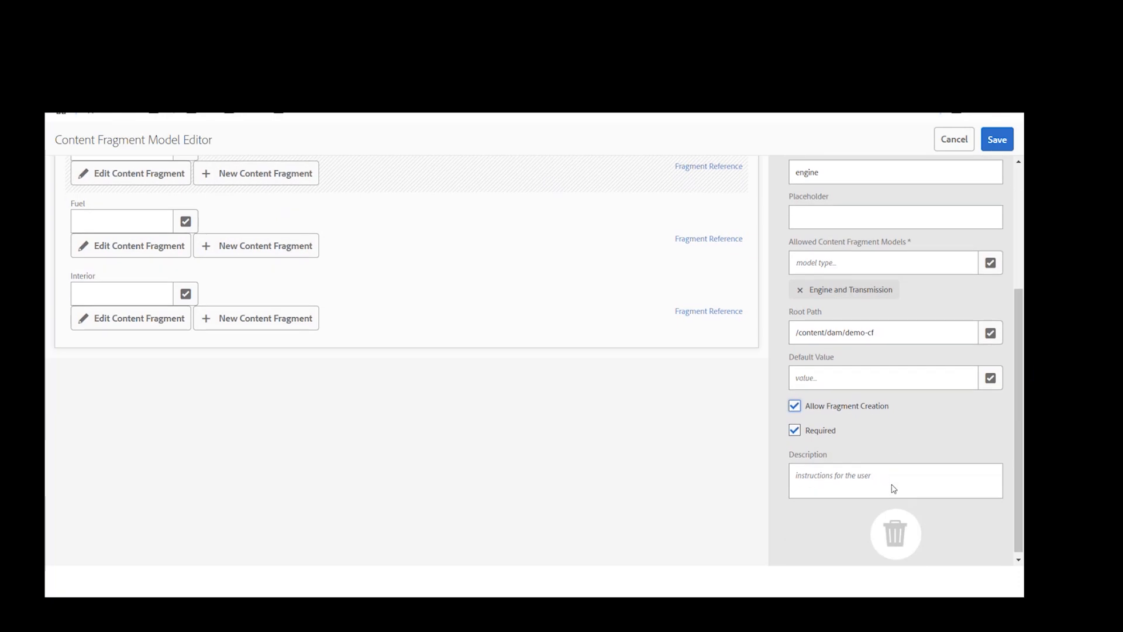
# Review the properties of the Vehicle model's Fuel and Interior fragment references, and close the model without saving
pyautogui.scroll(3, 836, 521)
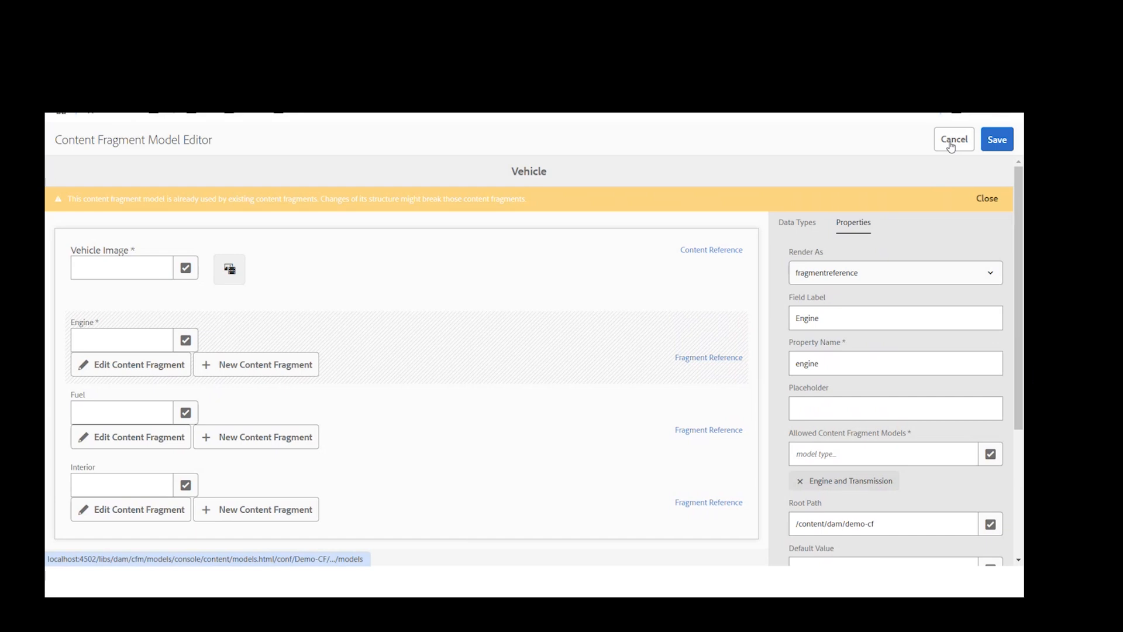
pyautogui.click(365, 417)
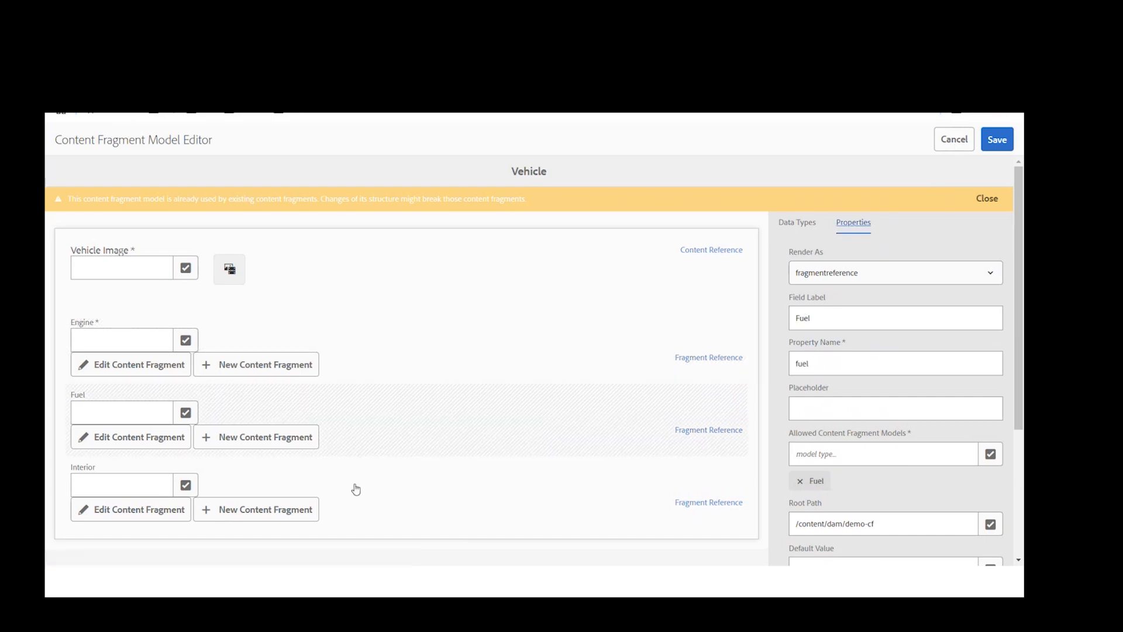
pyautogui.click(355, 489)
pyautogui.scroll(-2, 627, 432)
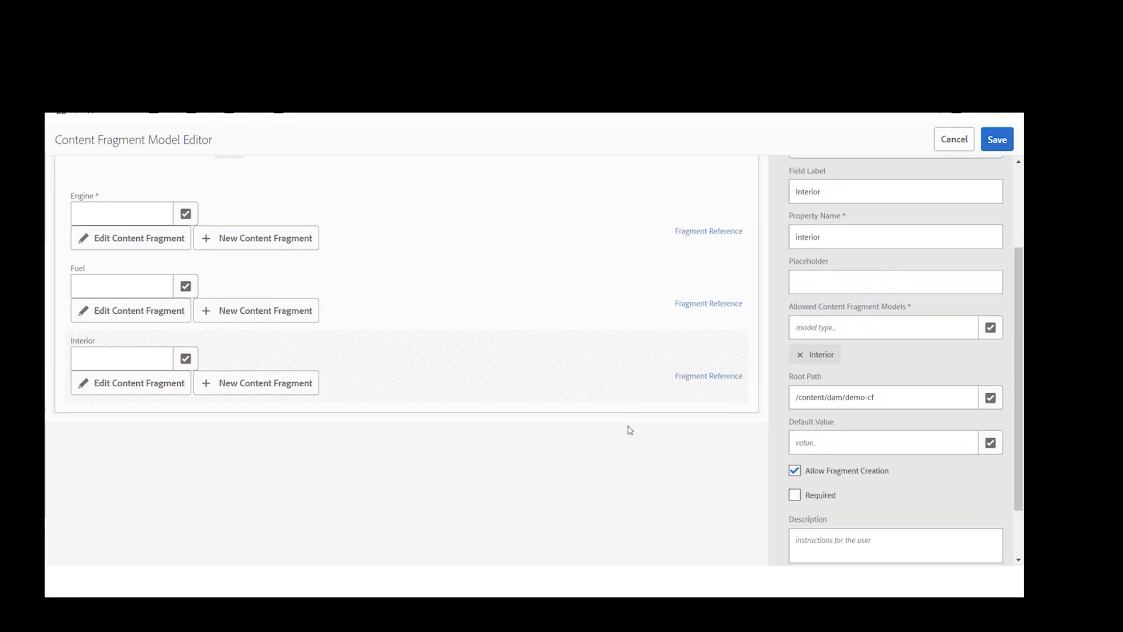
pyautogui.scroll(2, 630, 430)
pyautogui.click(943, 143)
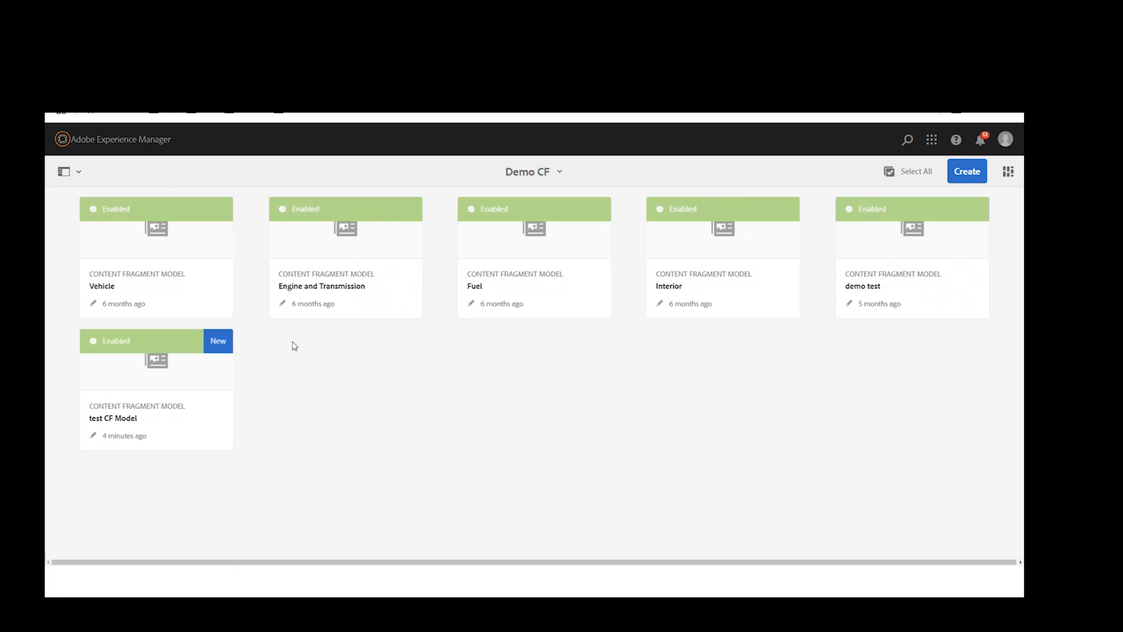
pyautogui.moveTo(602, 247)
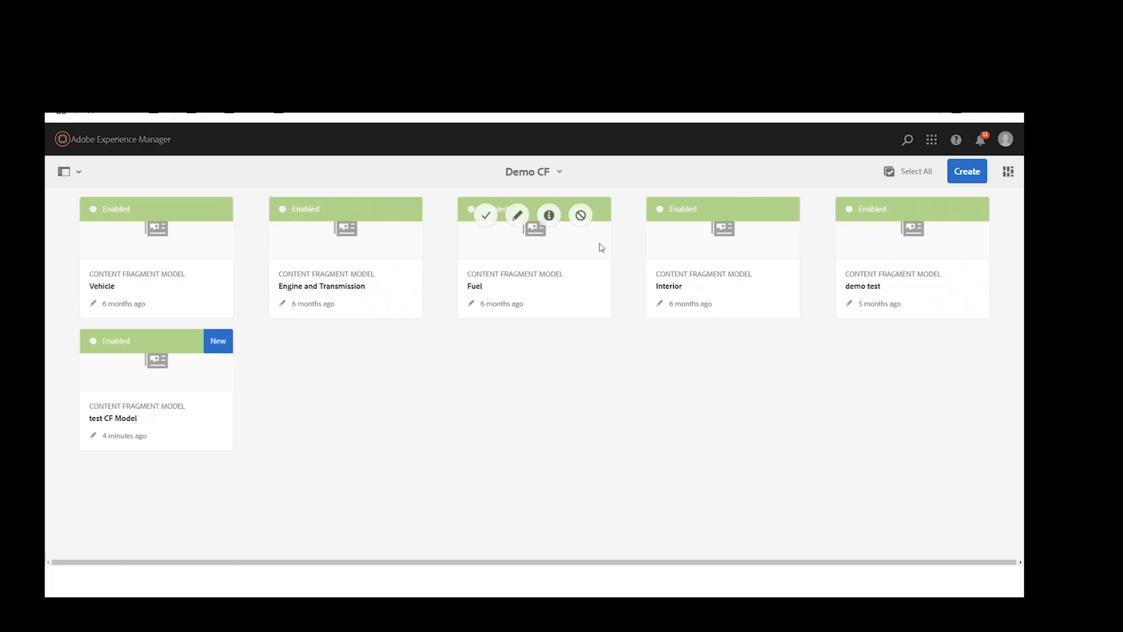